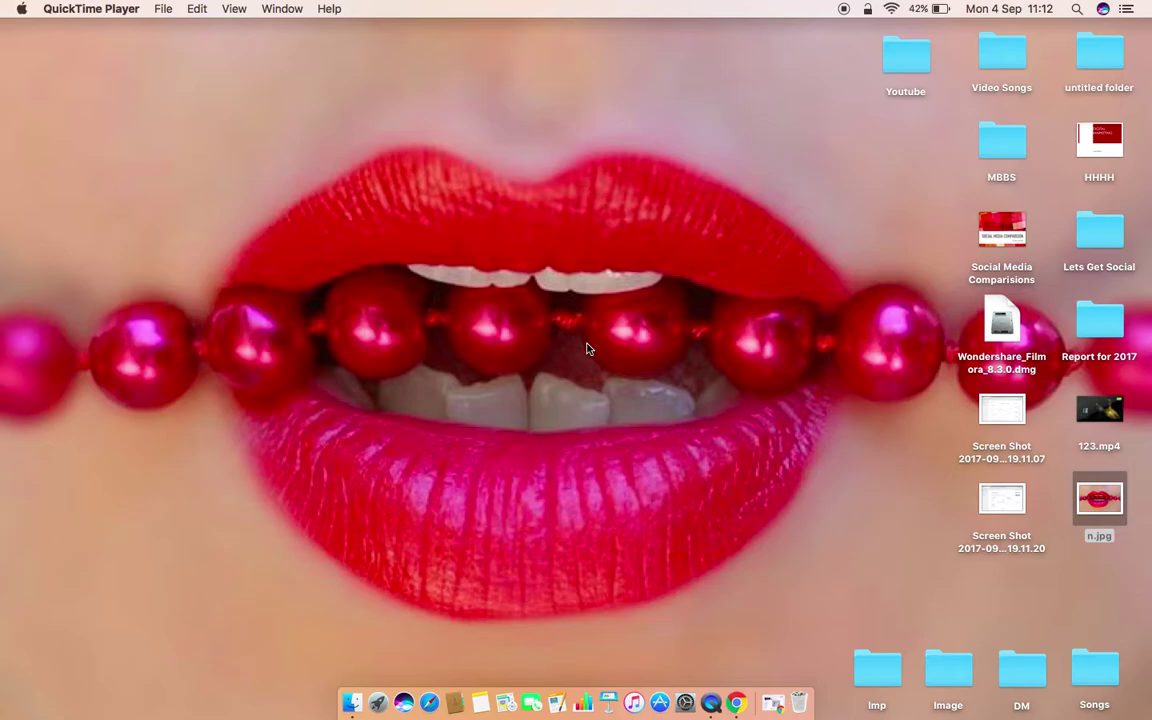
# Restore the minimized Twitter browser window and maximize it so the home feed fills the screen.
pyautogui.click(776, 706)
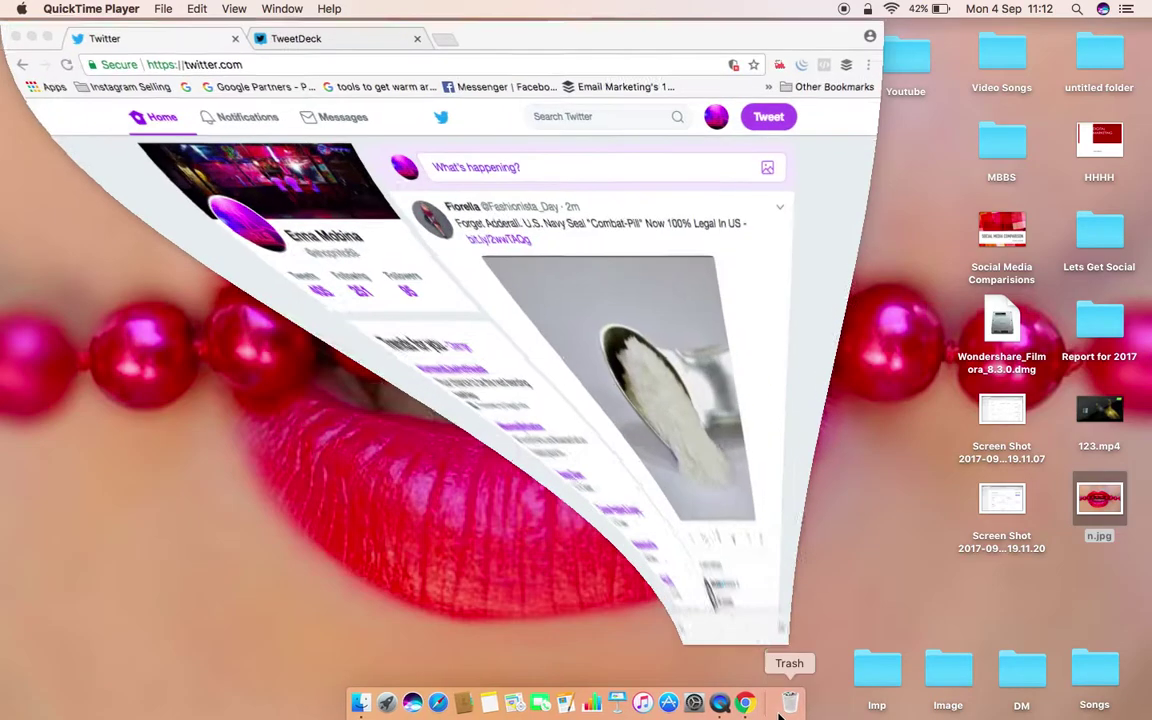
pyautogui.click(45, 37)
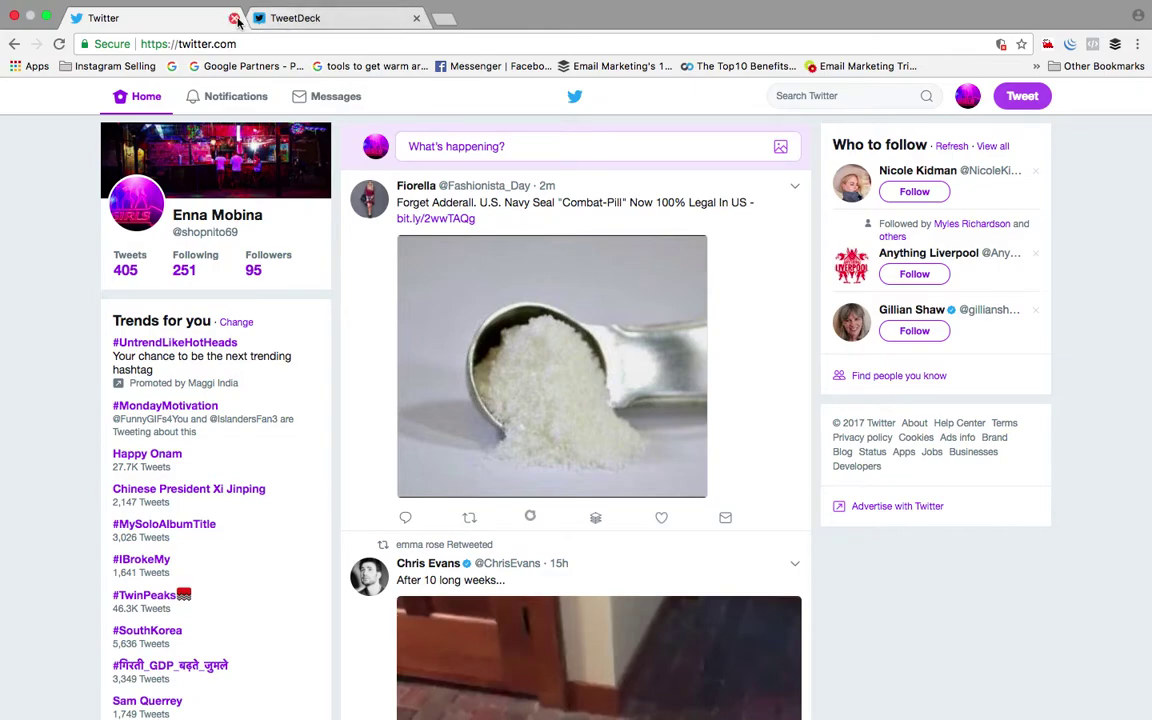
# Switch to TweetDeck, expand the sidebar to show its labels, and start a new tweet.
pyautogui.click(290, 28)
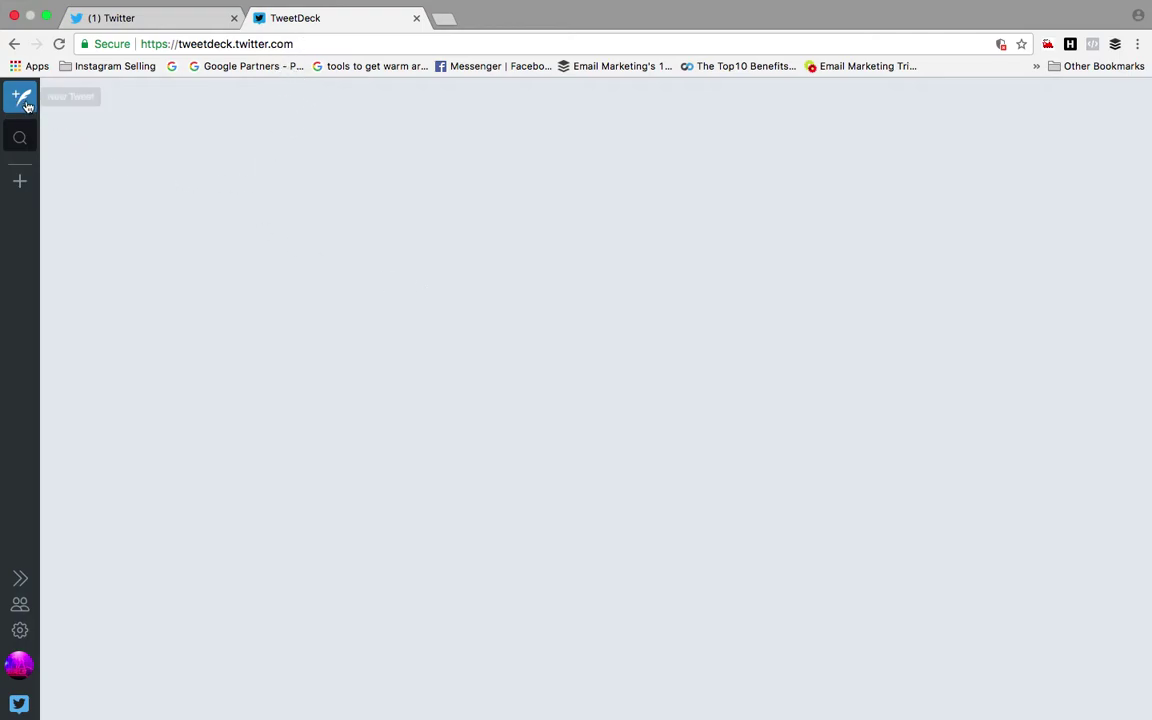
pyautogui.click(20, 578)
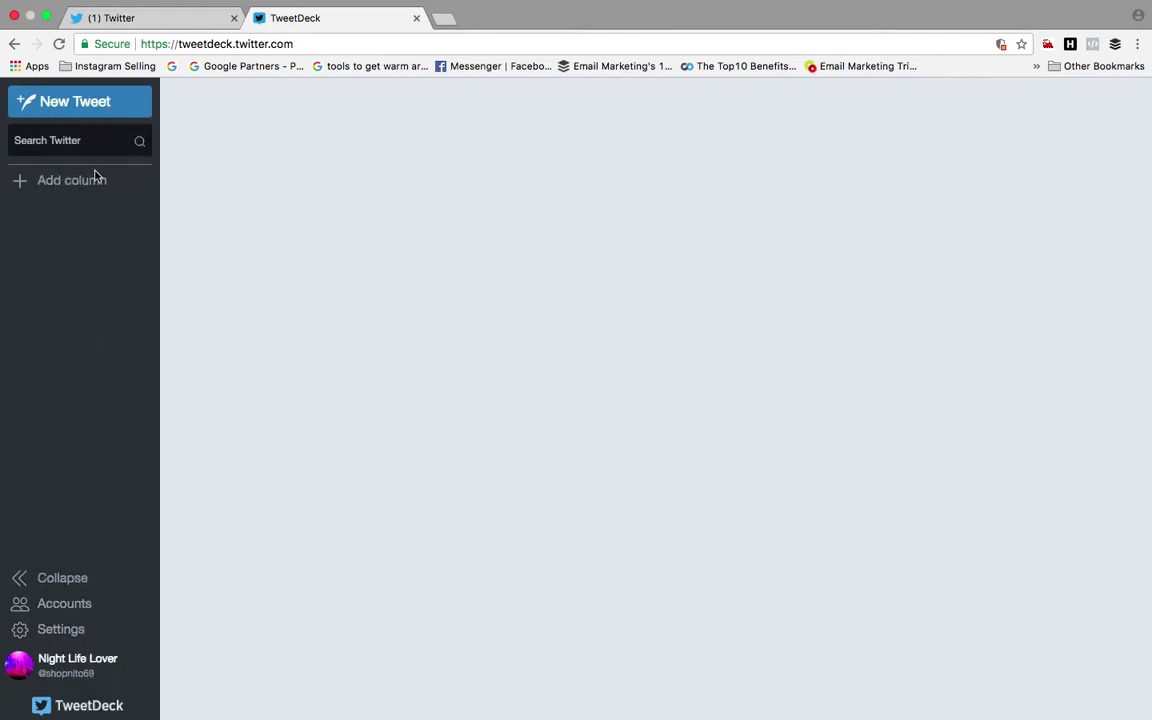
pyautogui.click(53, 108)
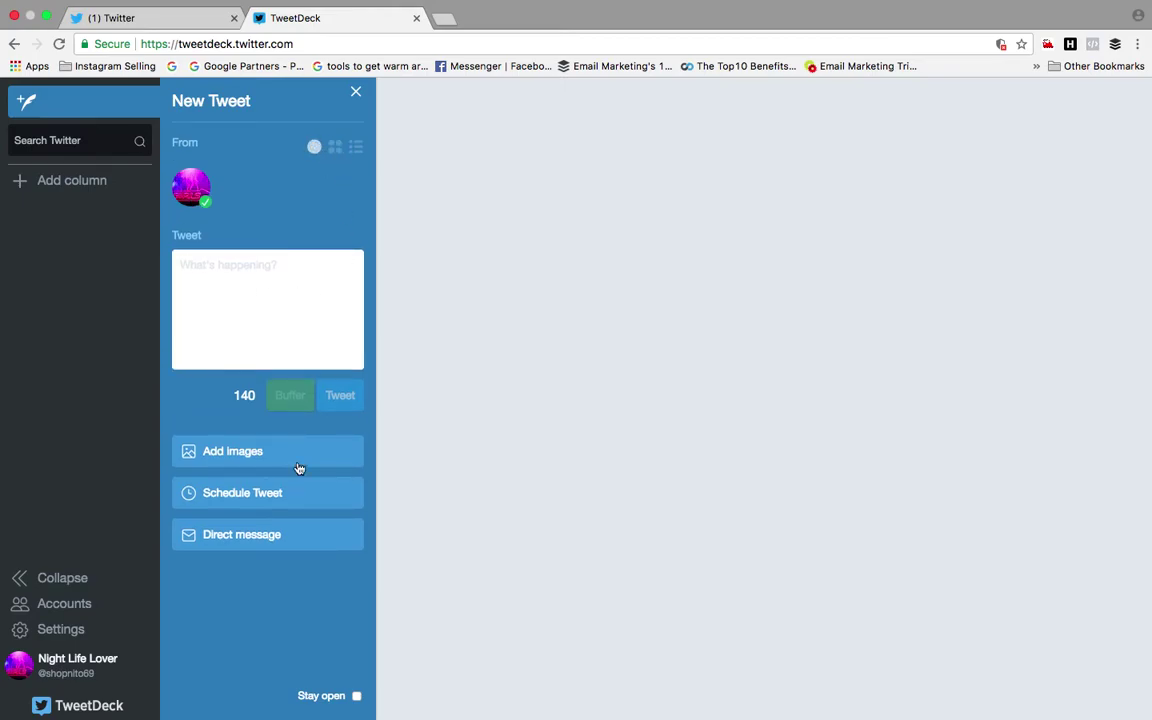
# Try adding an image to the tweet, cancel it, and bring up the scheduling options.
pyautogui.click(299, 469)
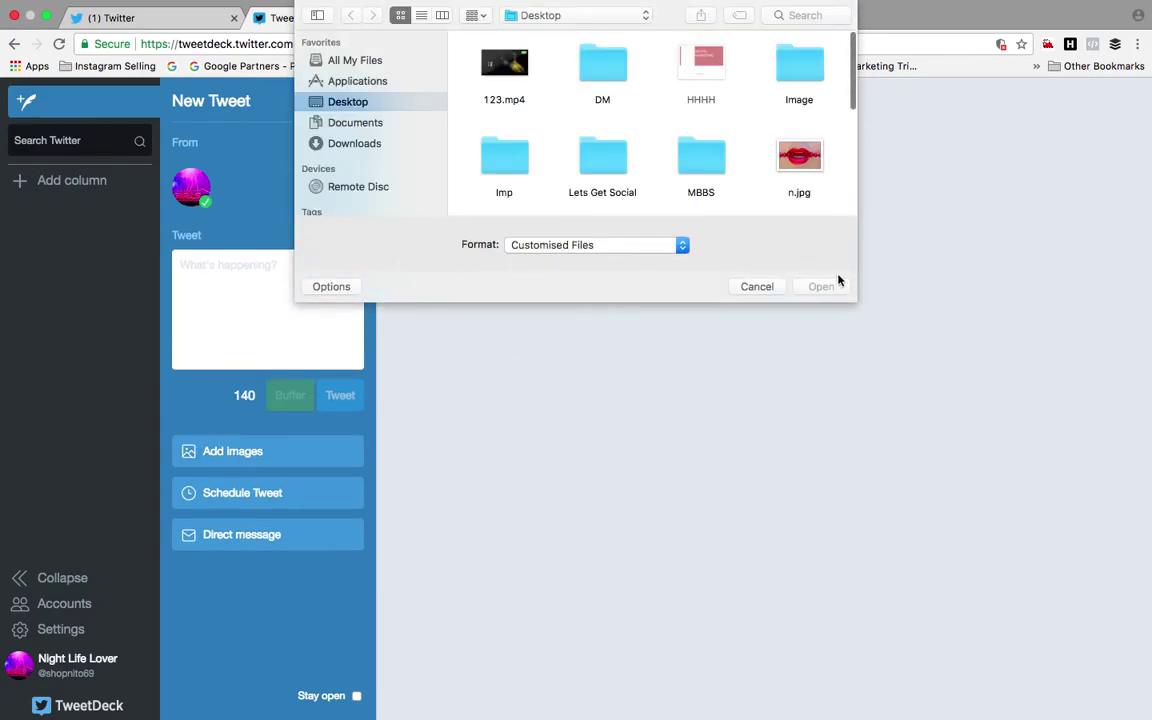
pyautogui.click(757, 287)
pyautogui.click(290, 497)
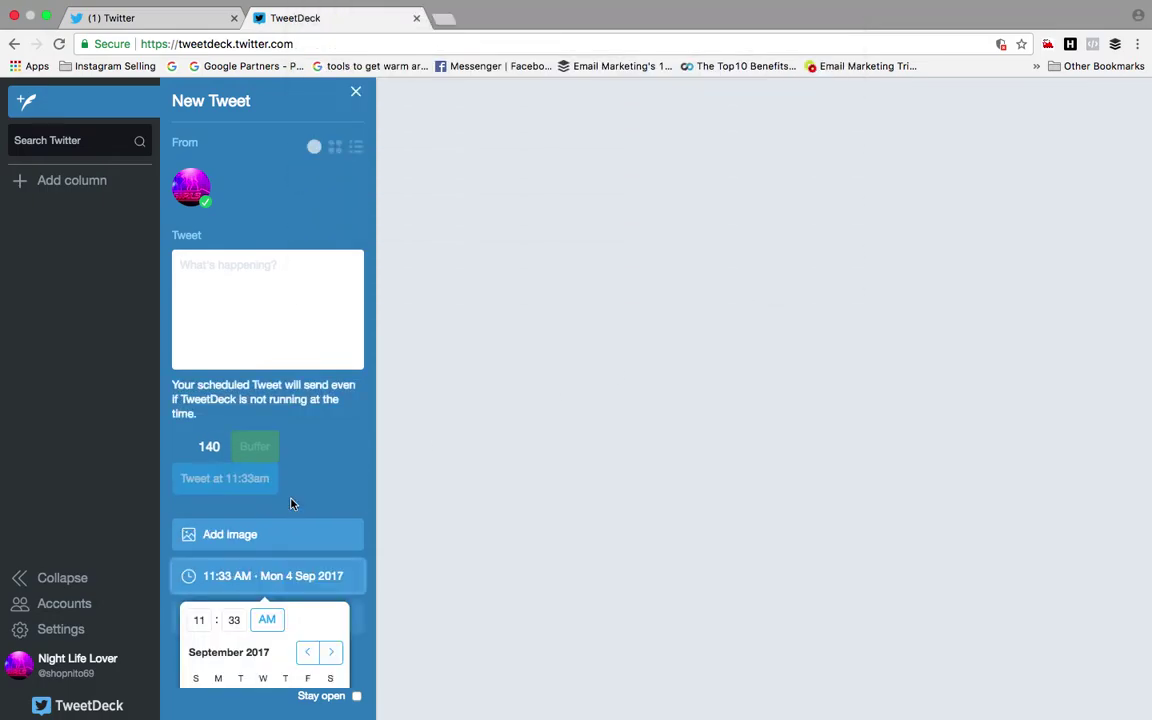
pyautogui.click(308, 580)
# Review the schedule calendar set to 11:33 AM Mon 4 Sep 2017, then show the Accounts panel.
pyautogui.click(307, 578)
pyautogui.click(307, 578)
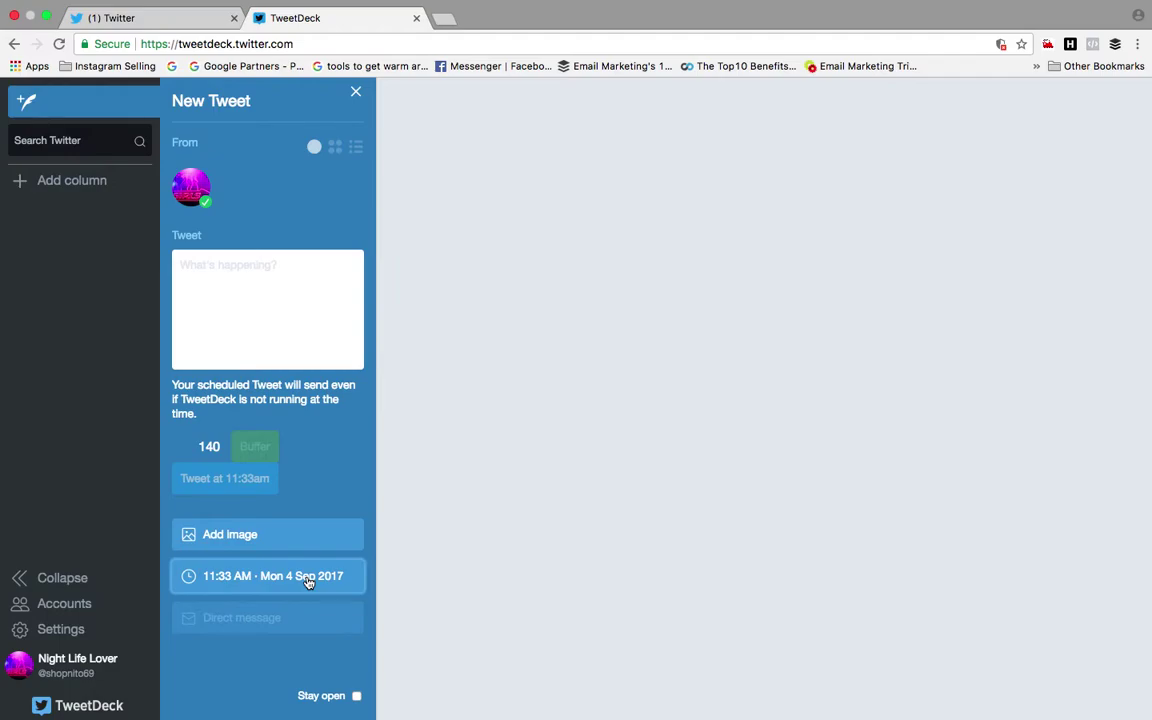
pyautogui.click(307, 578)
pyautogui.scroll(-2, 309, 583)
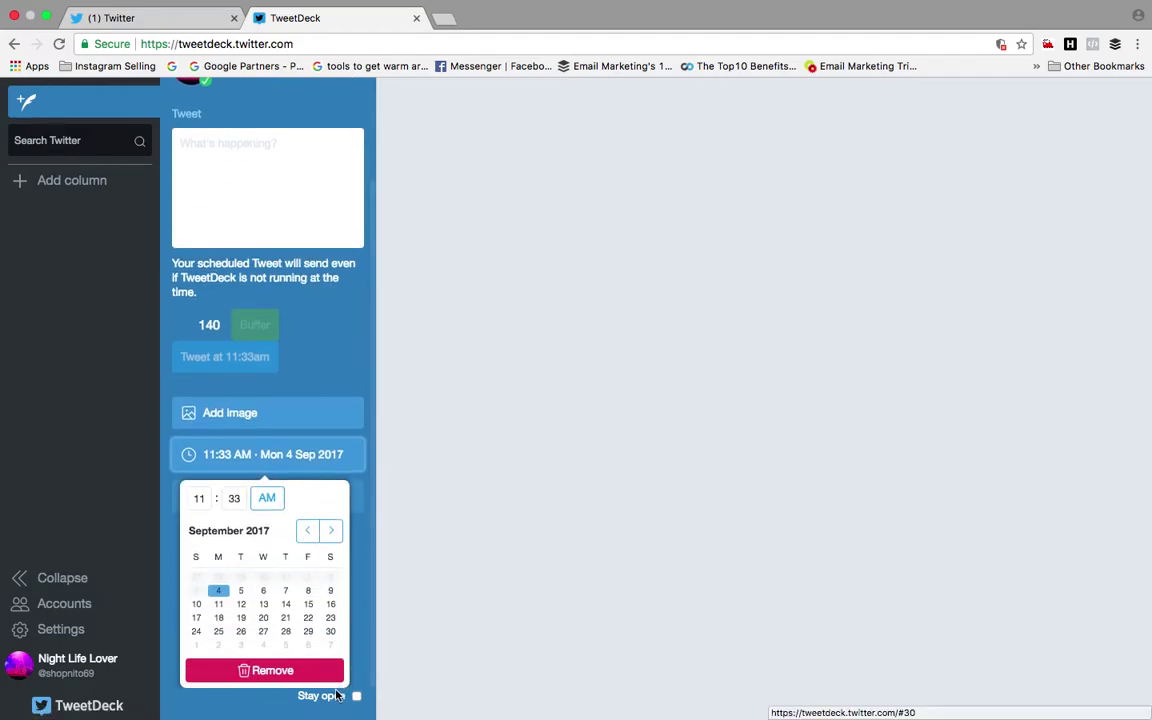
pyautogui.click(306, 466)
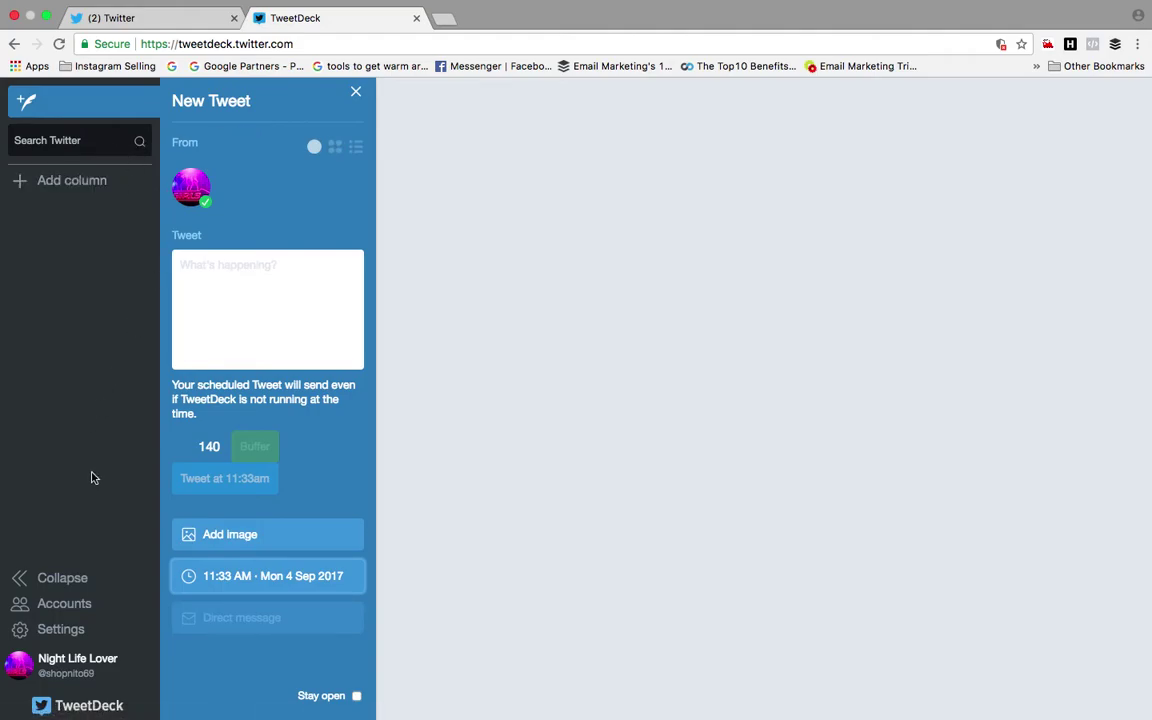
pyautogui.click(80, 606)
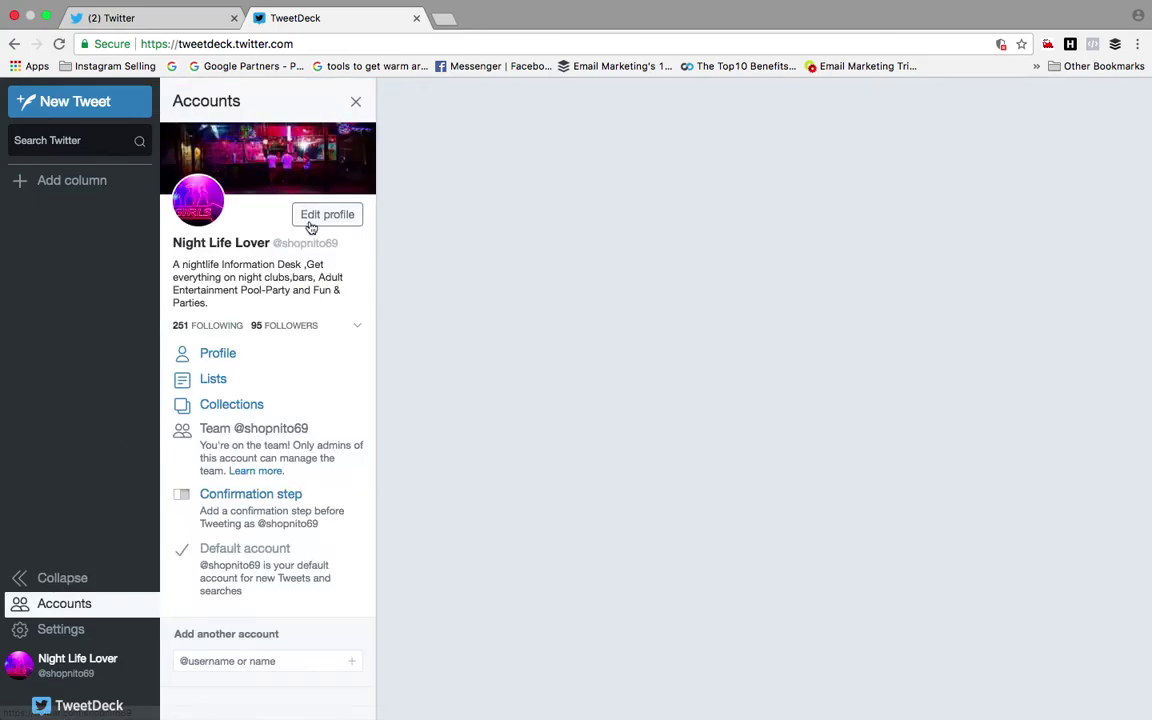
pyautogui.click(295, 657)
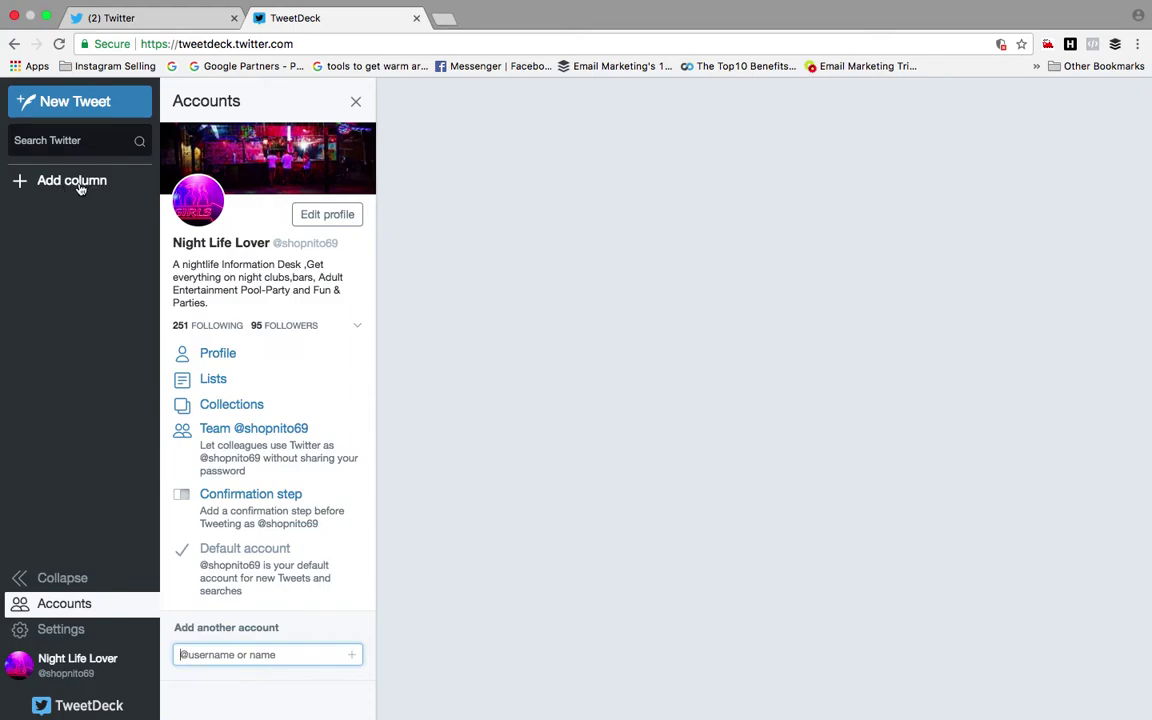
pyautogui.click(357, 103)
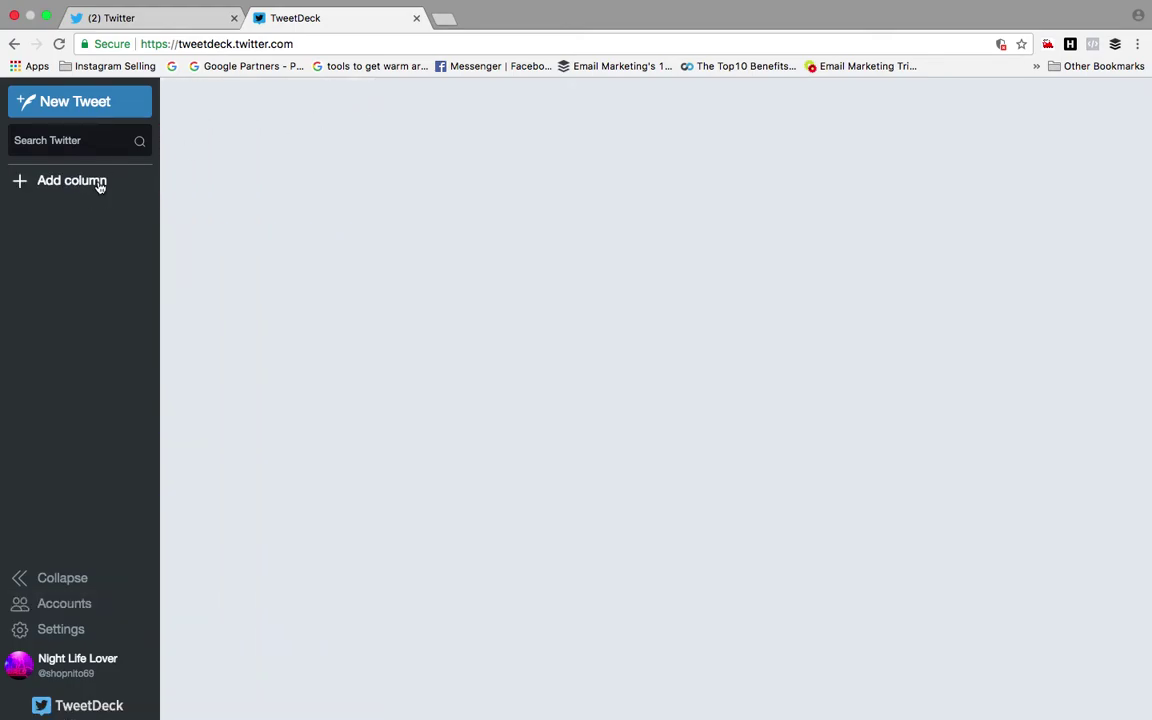
# Bring up the Add column dialog listing the available column types.
pyautogui.click(100, 183)
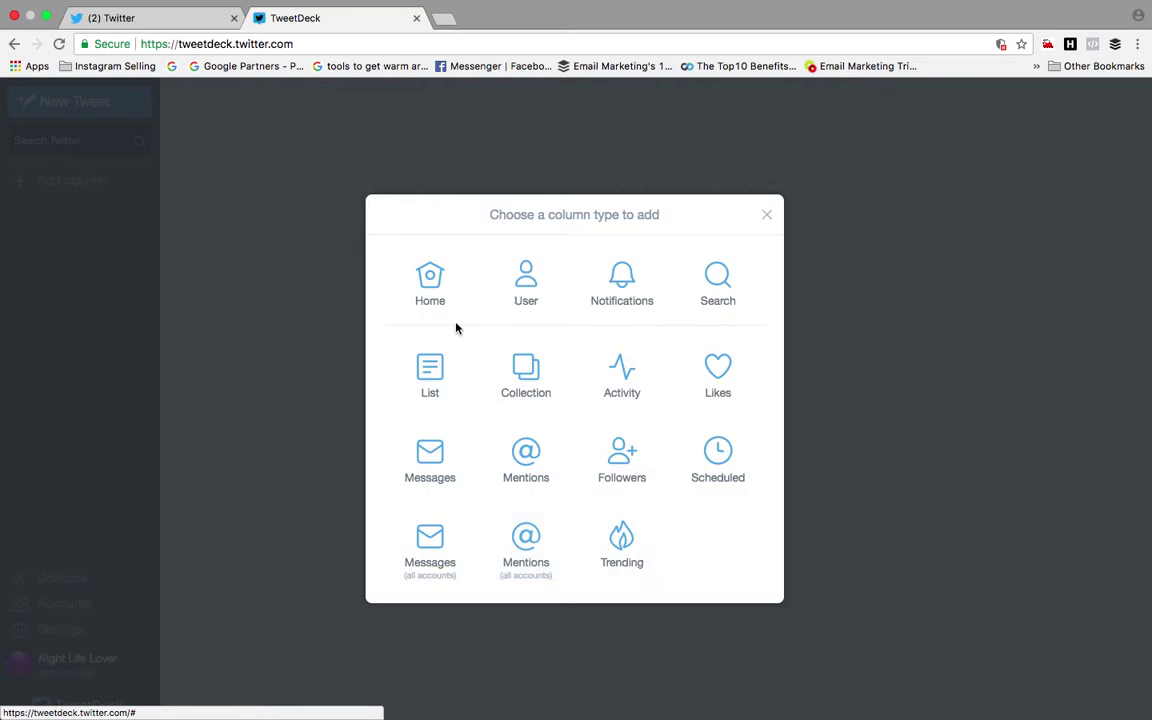
# Add Home, User and Notifications columns one after another, then dismiss the column chooser.
pyautogui.click(436, 296)
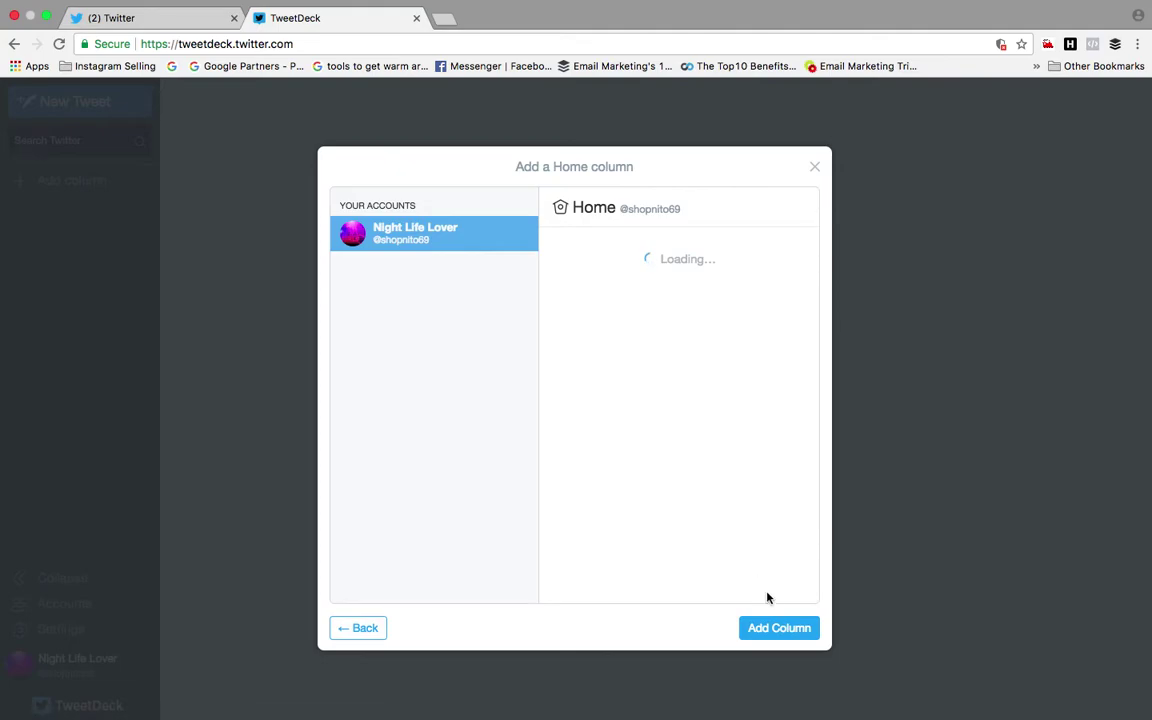
pyautogui.click(776, 629)
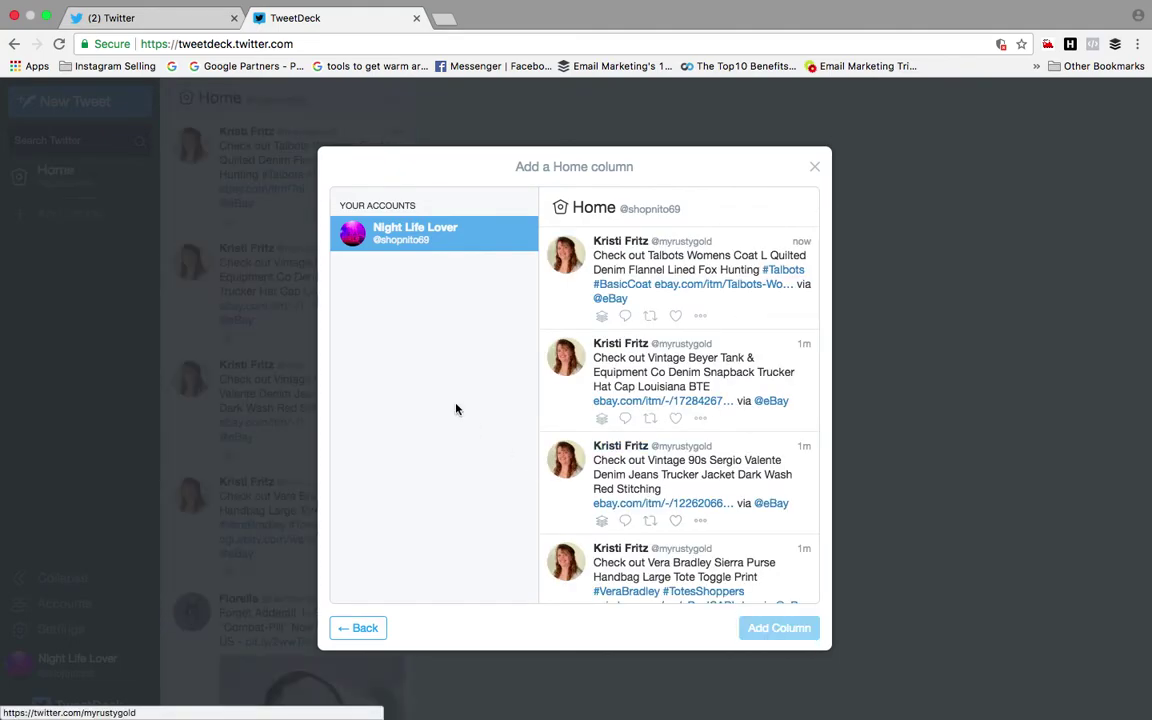
pyautogui.click(366, 628)
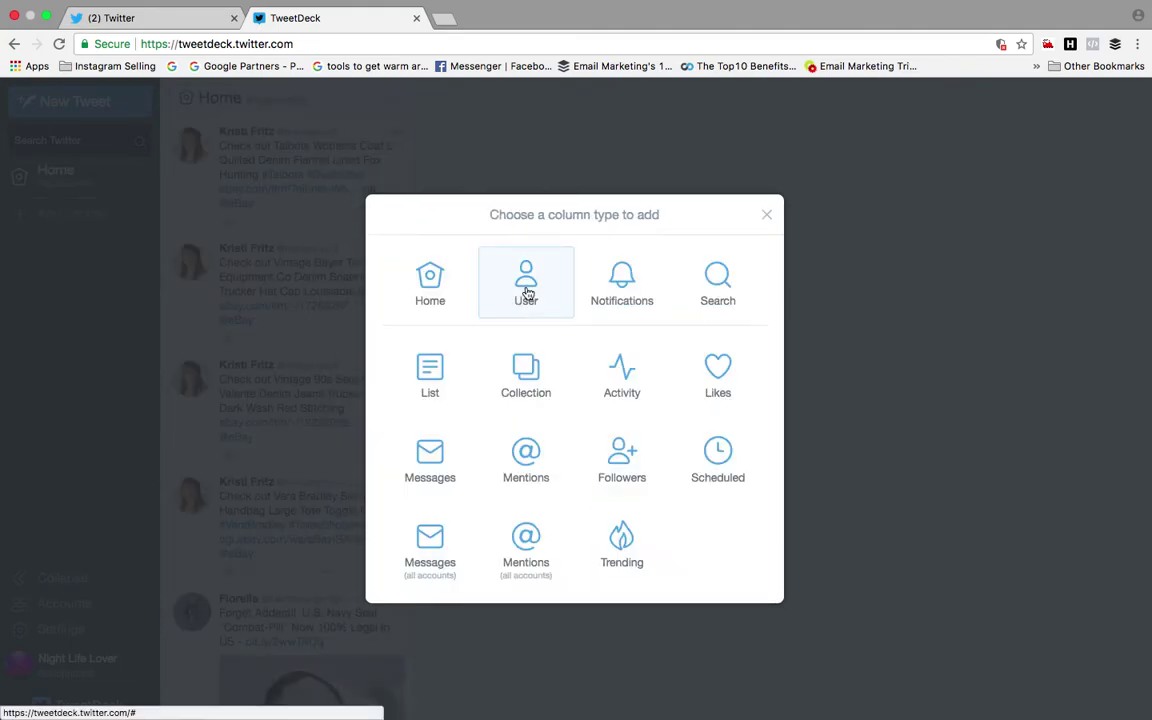
pyautogui.click(527, 290)
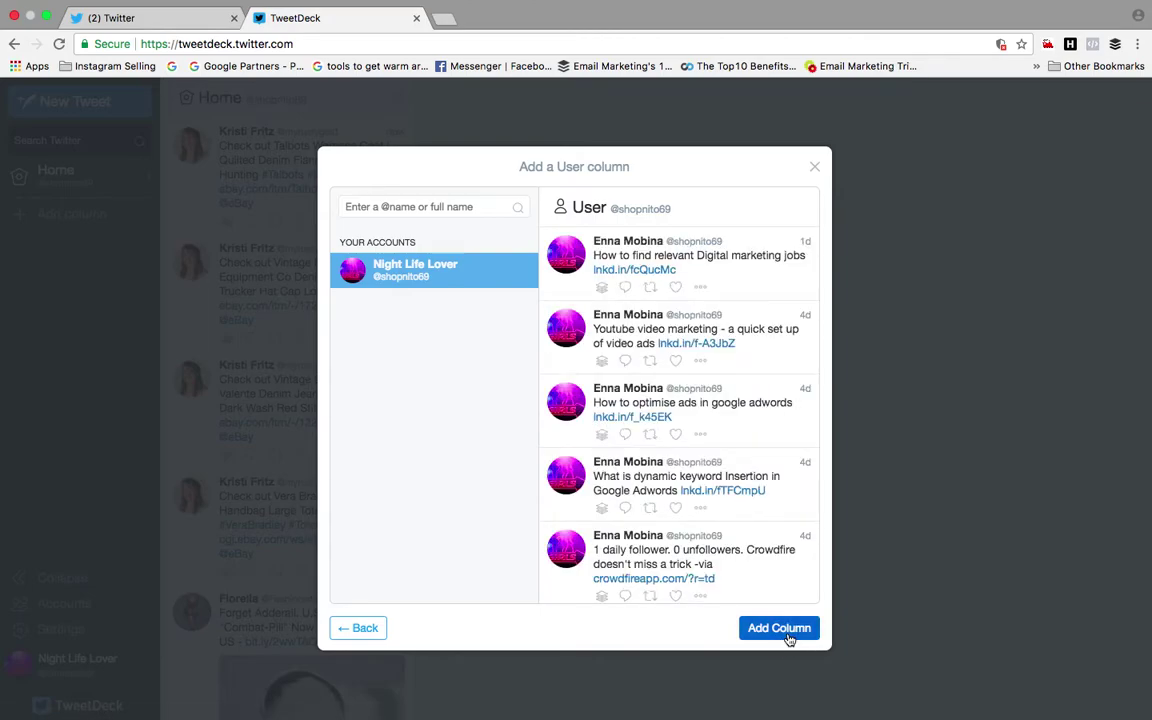
pyautogui.click(787, 630)
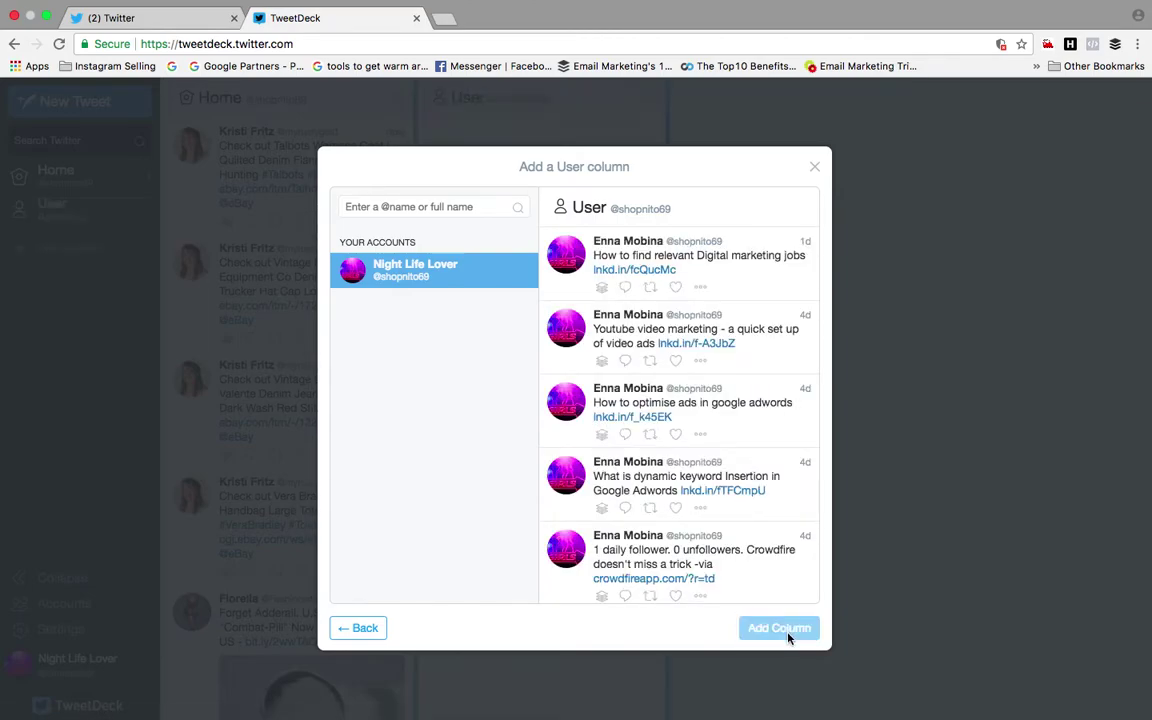
pyautogui.click(372, 628)
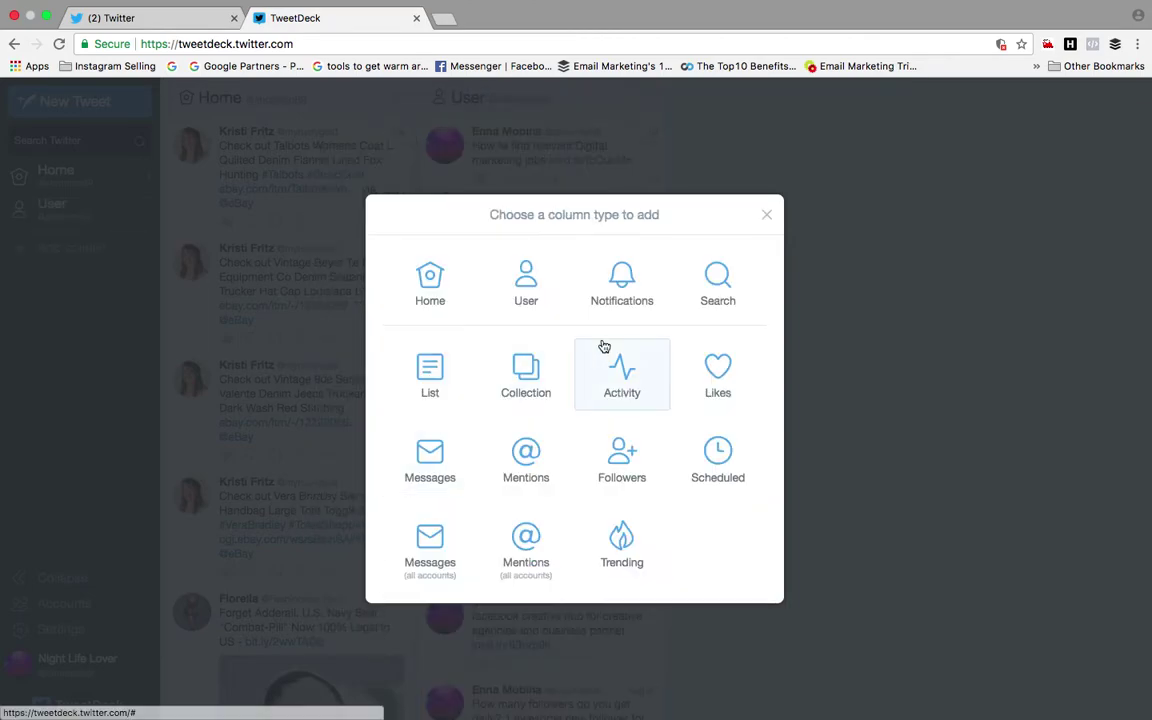
pyautogui.click(620, 278)
pyautogui.click(777, 628)
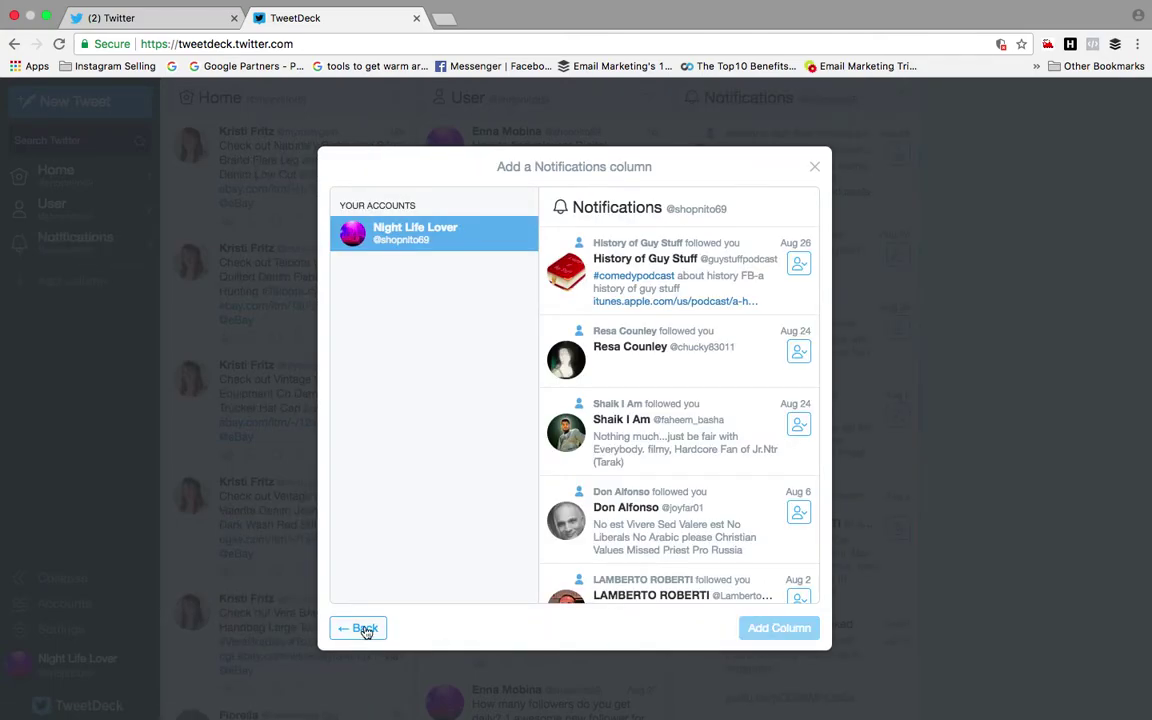
pyautogui.click(366, 629)
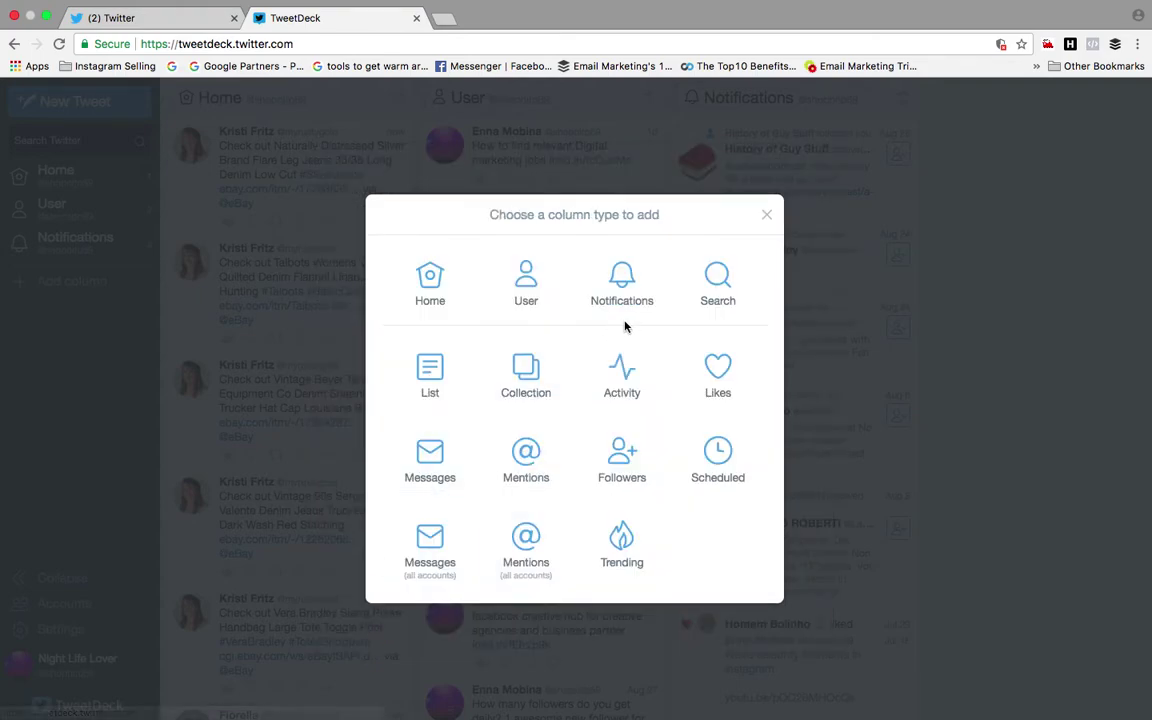
pyautogui.press('Escape')
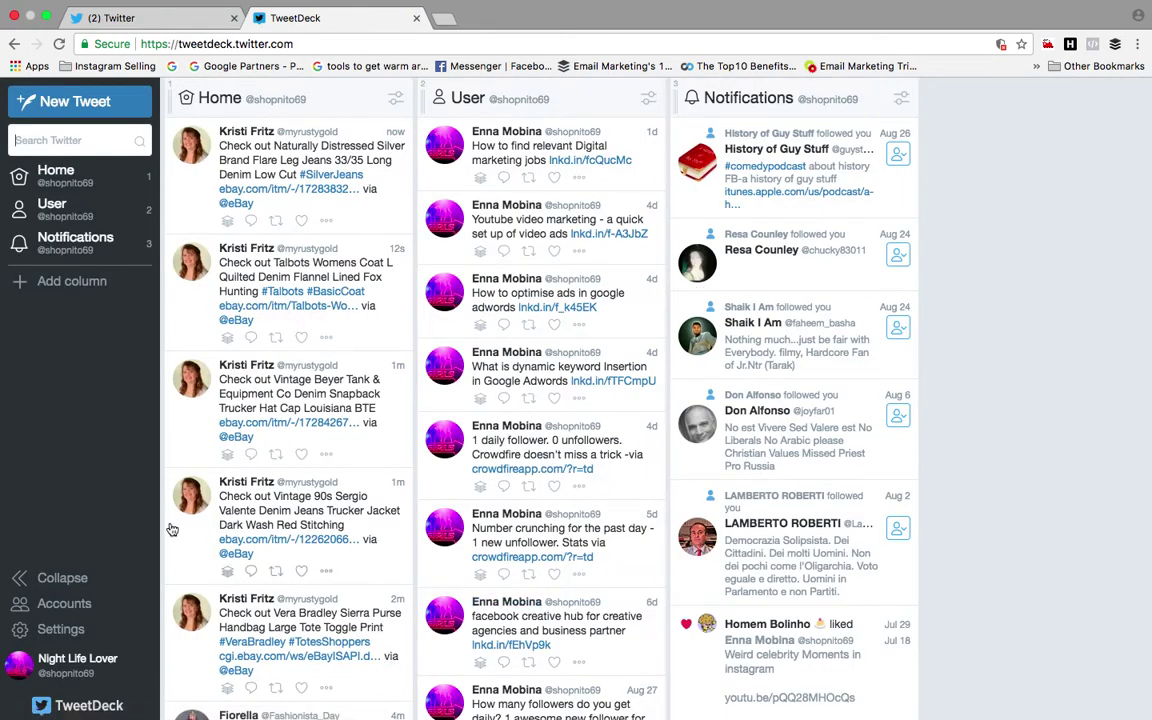
# Reopen the column chooser and preview the List and Collection column types without adding them.
pyautogui.click(76, 288)
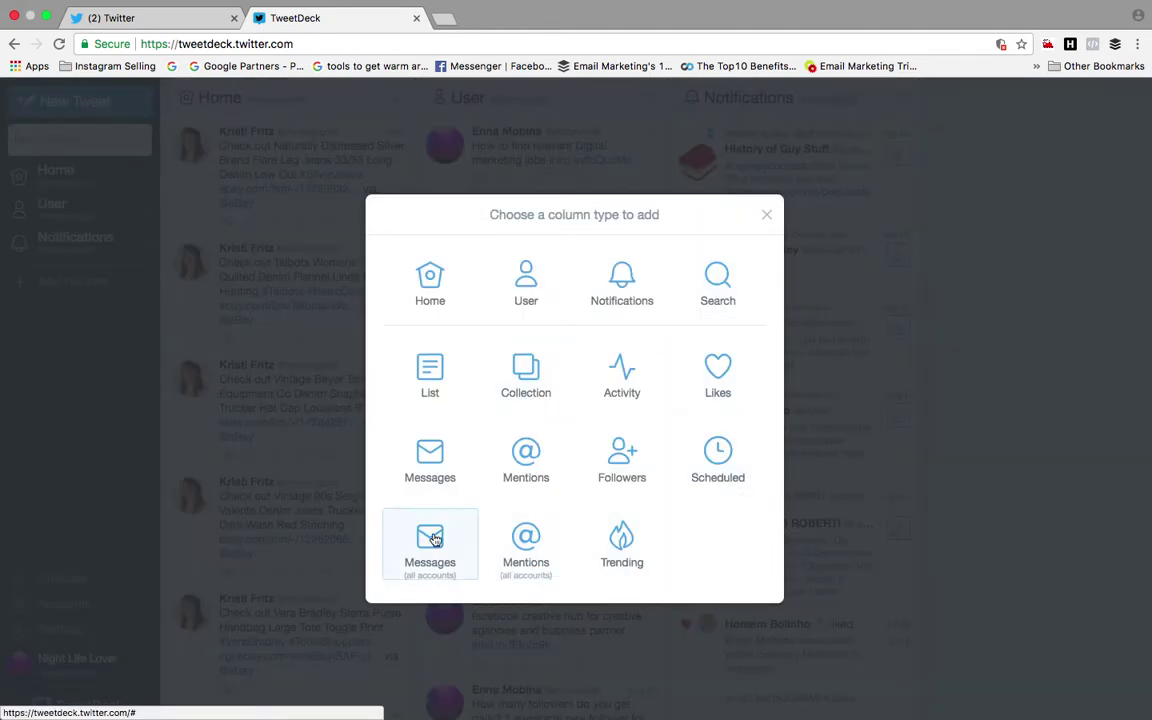
pyautogui.click(428, 383)
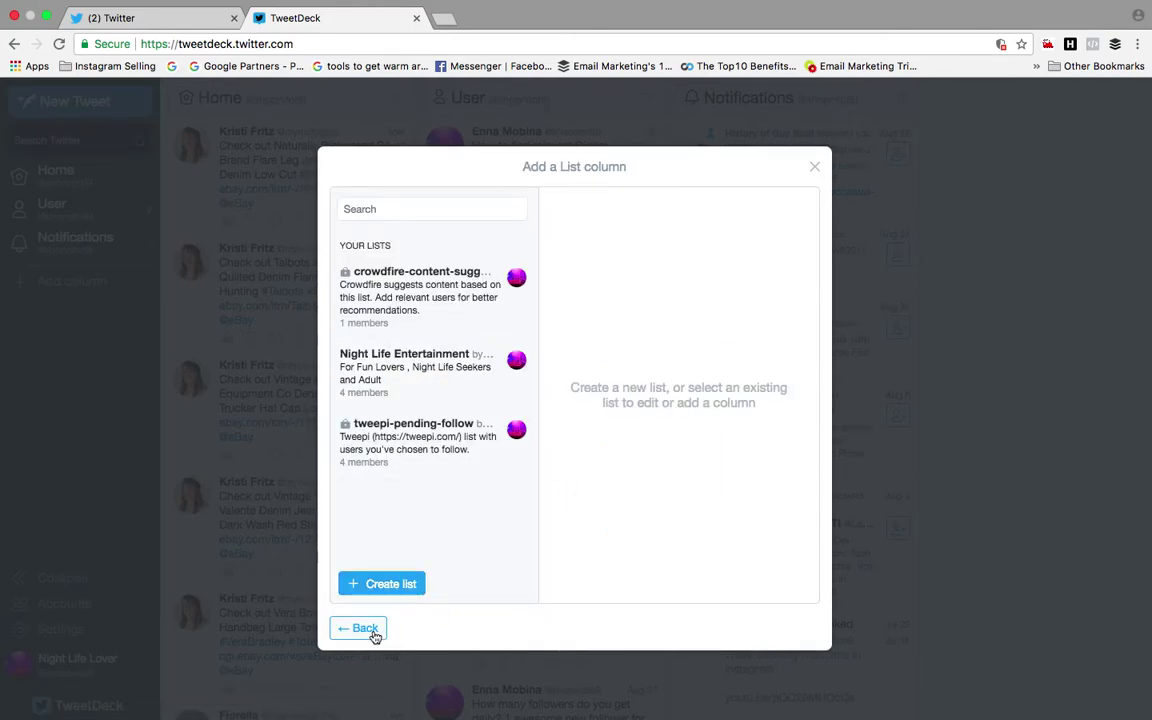
pyautogui.click(374, 634)
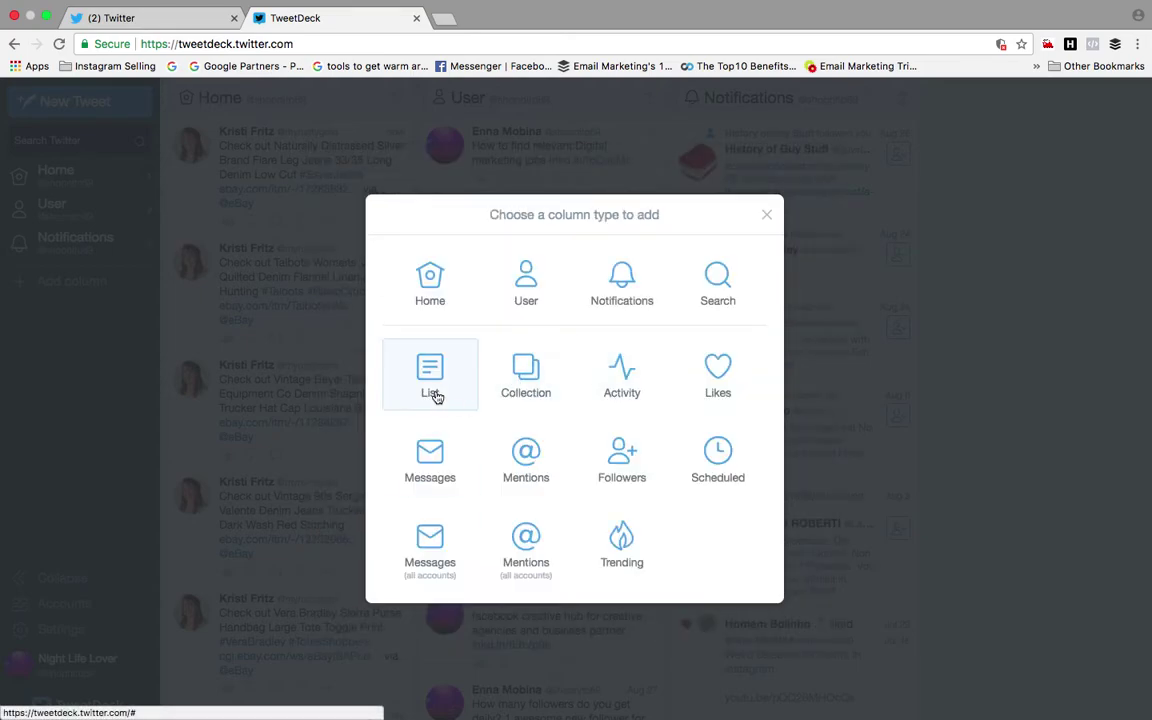
pyautogui.click(553, 379)
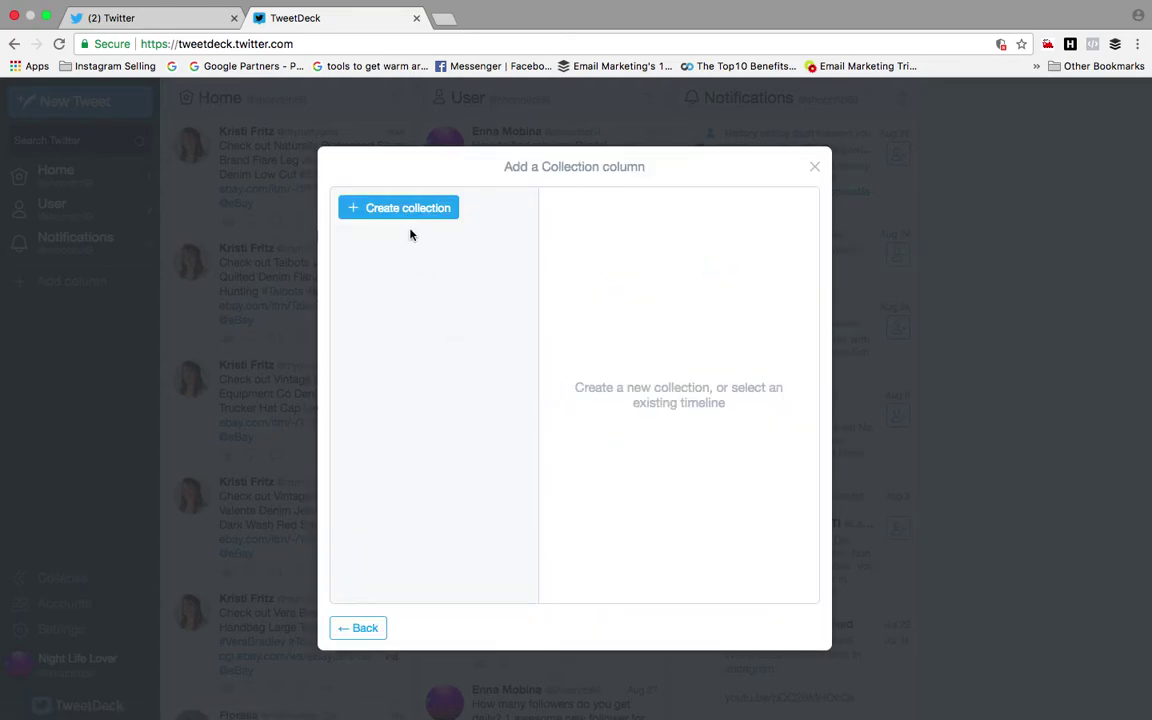
pyautogui.click(371, 628)
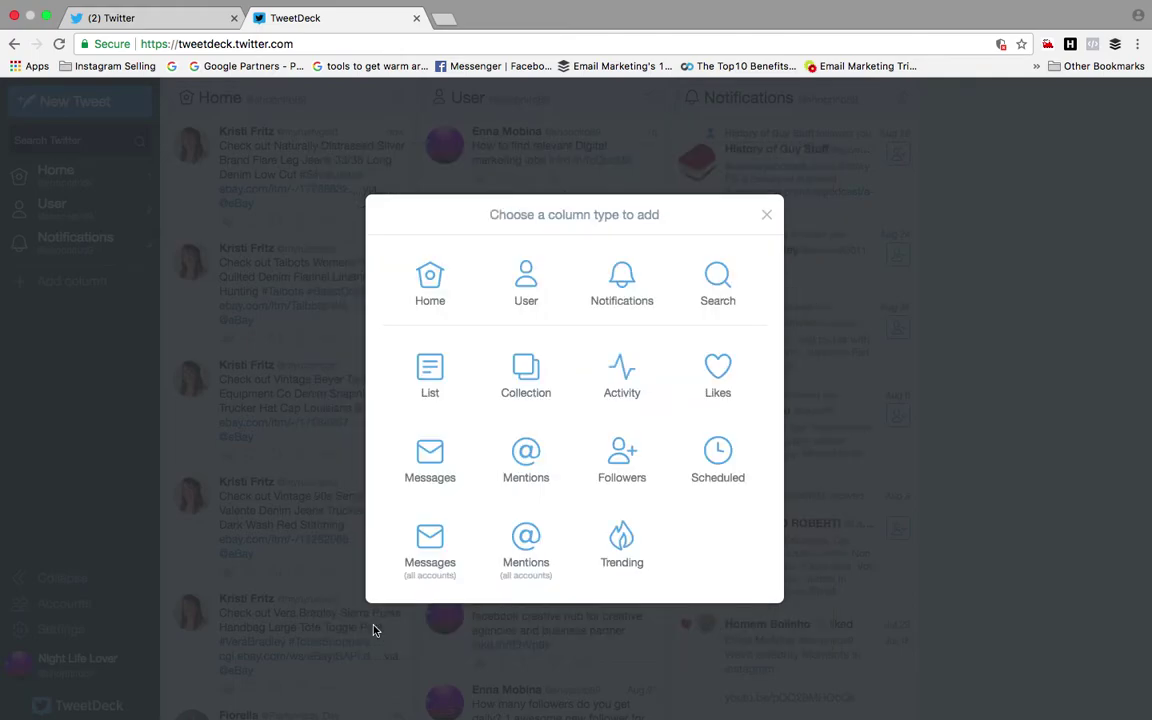
# Add Activity, Likes and Messages columns to the deck.
pyautogui.click(629, 380)
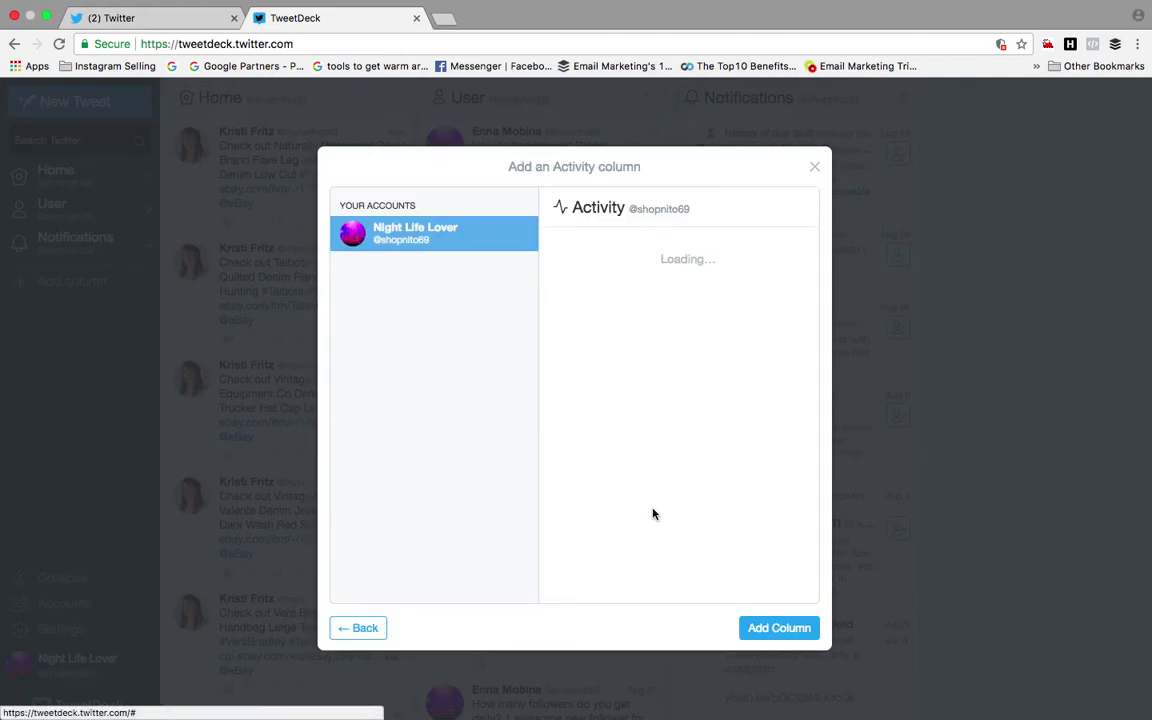
pyautogui.click(771, 631)
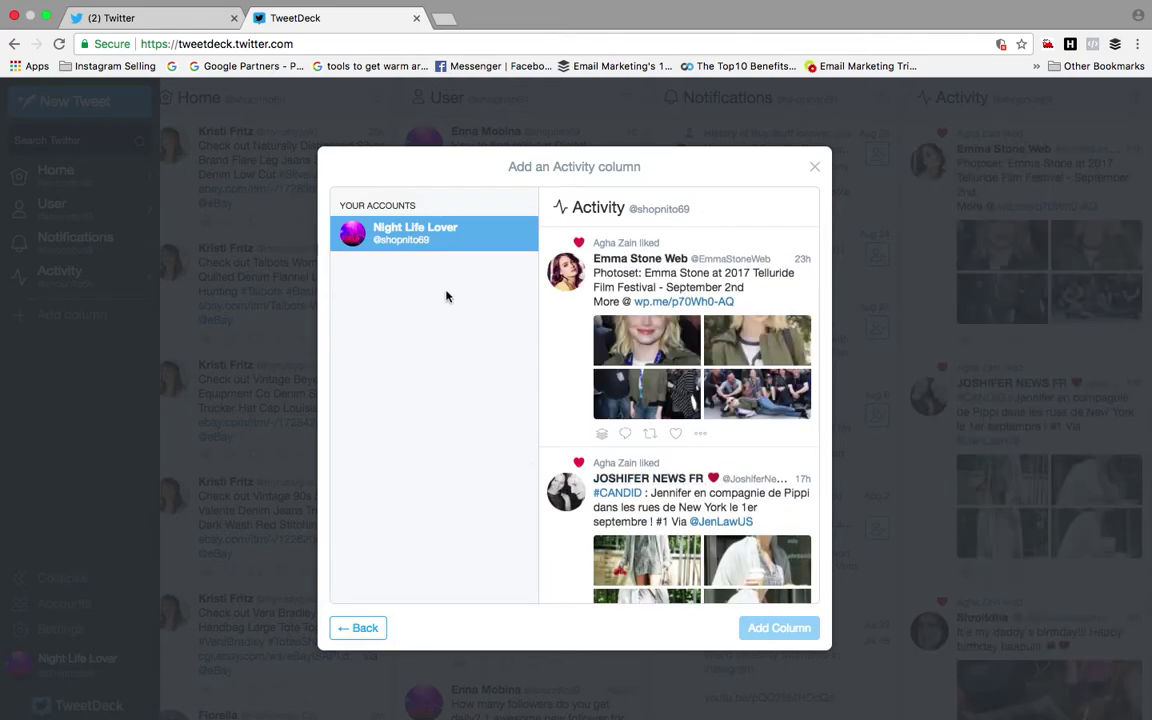
pyautogui.click(355, 630)
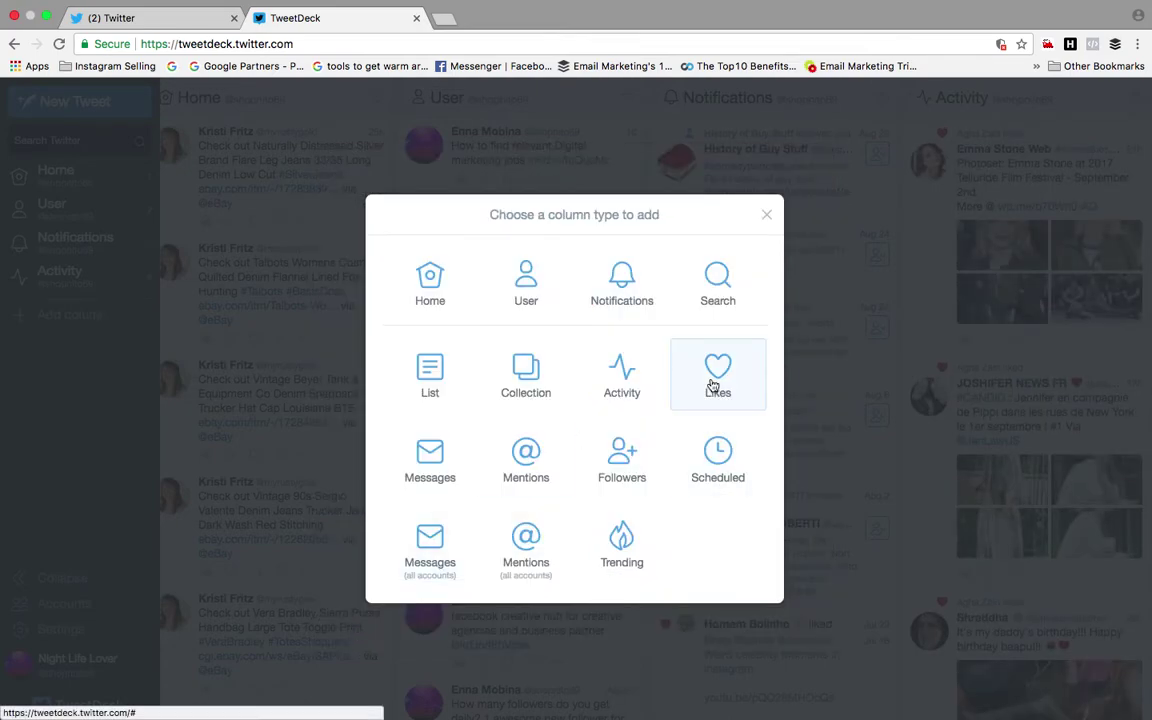
pyautogui.click(708, 385)
pyautogui.click(777, 627)
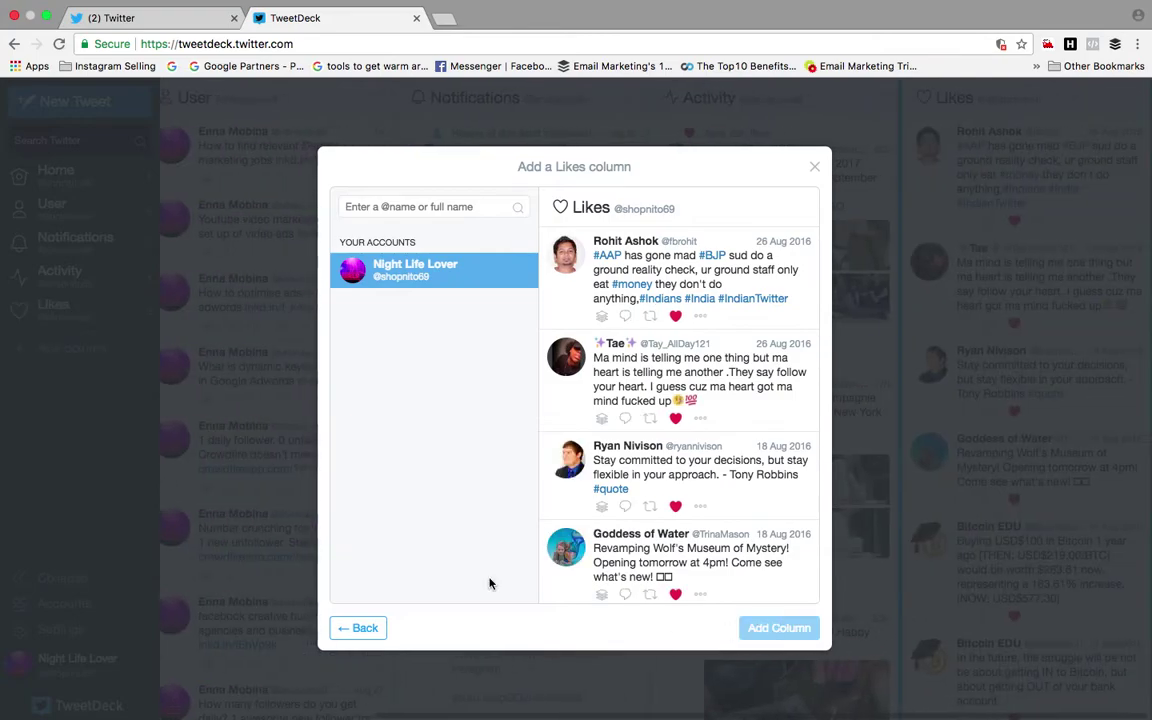
pyautogui.click(372, 630)
pyautogui.click(452, 472)
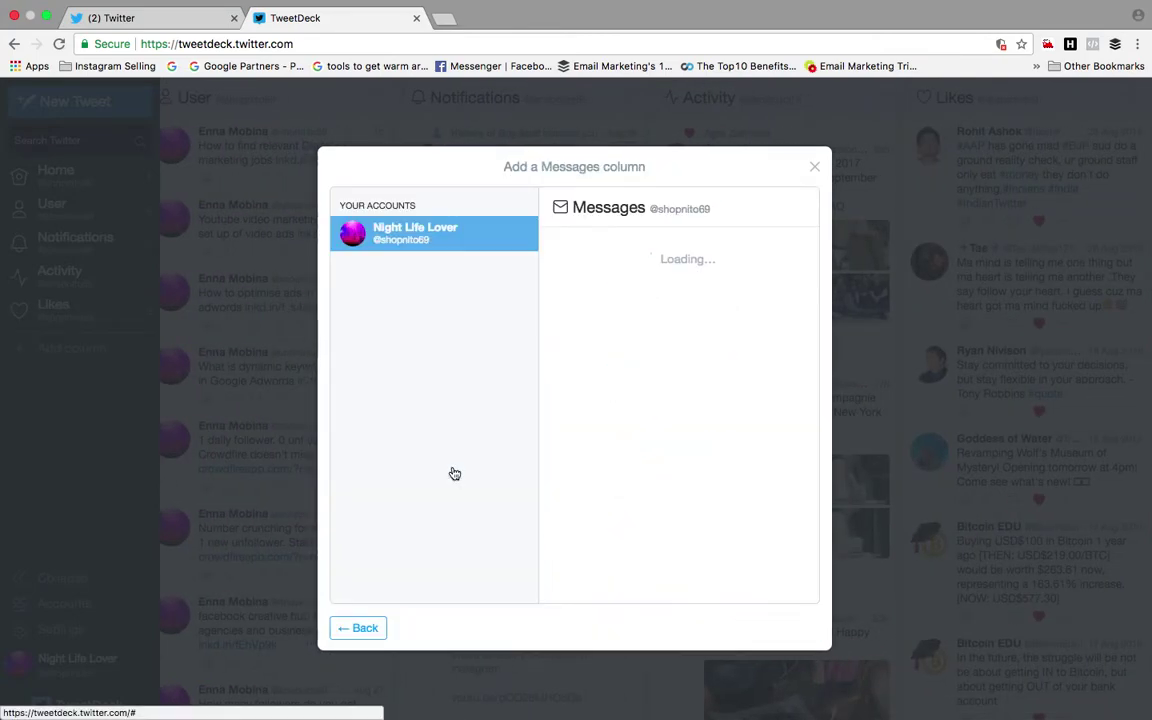
pyautogui.click(779, 627)
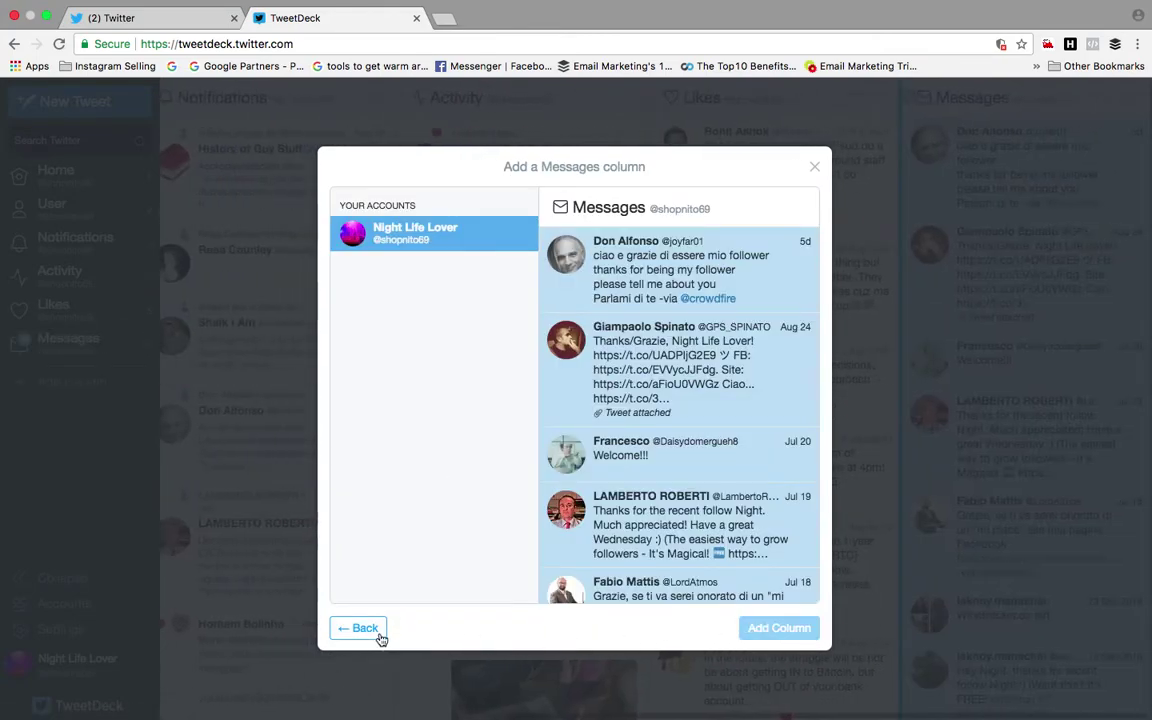
pyautogui.click(372, 628)
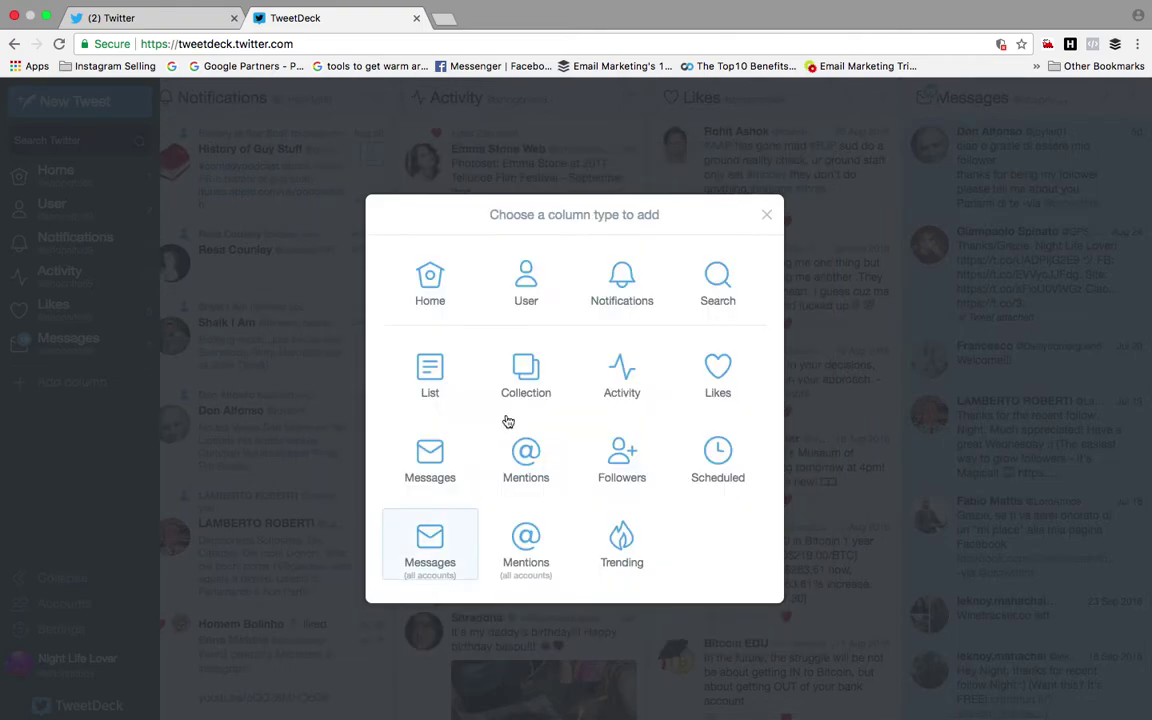
pyautogui.click(529, 472)
pyautogui.click(497, 205)
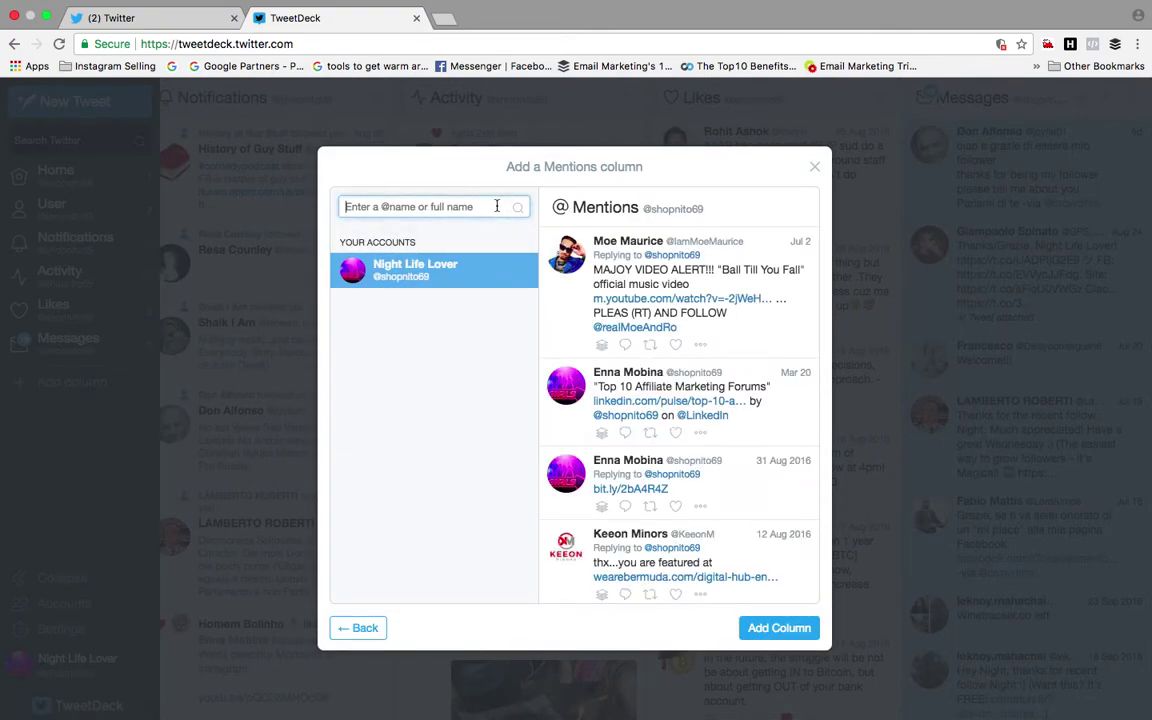
pyautogui.write('@fbrohit')
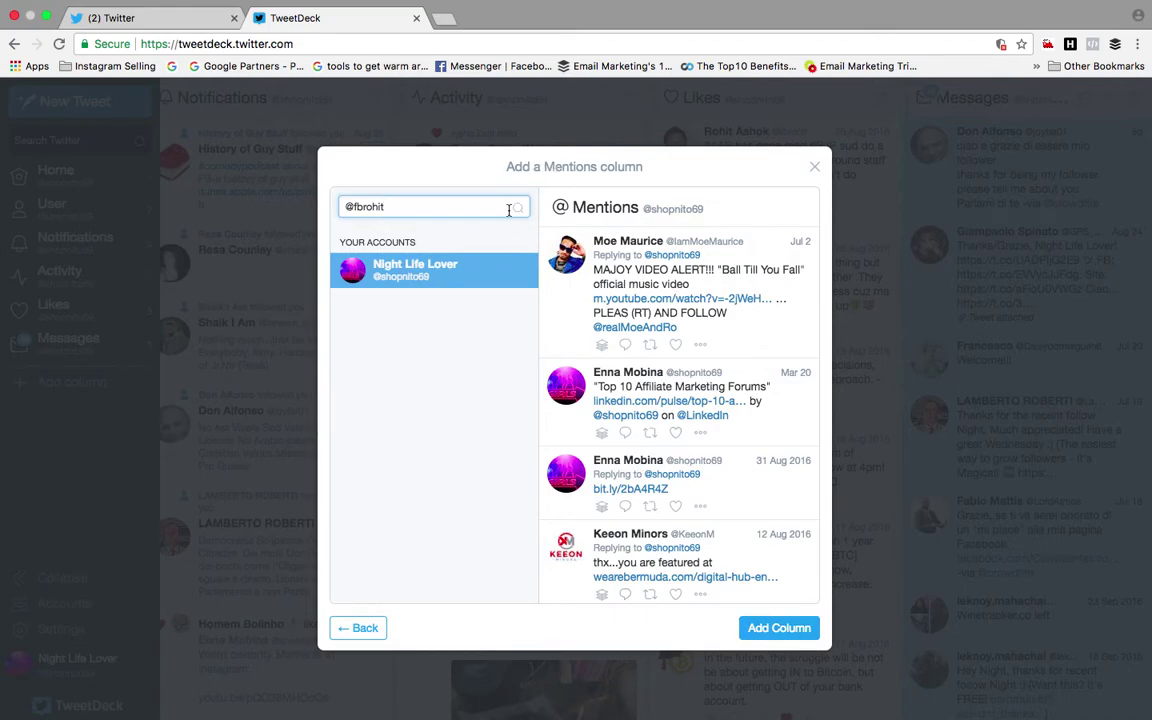
pyautogui.click(470, 278)
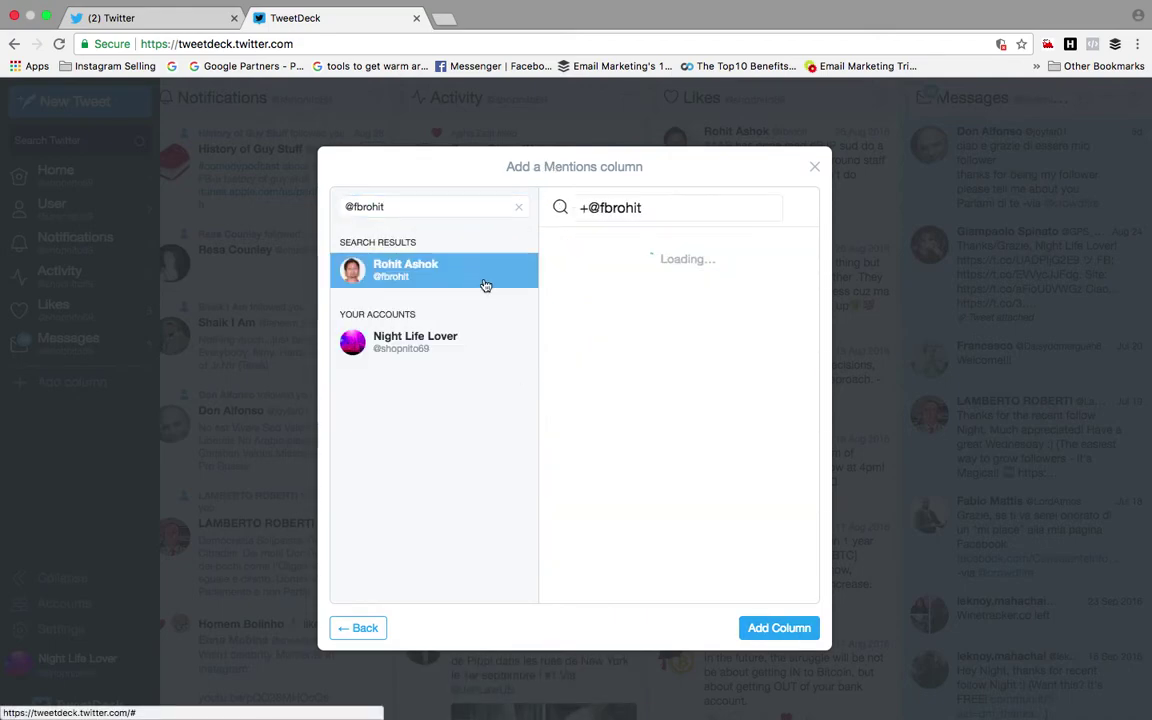
pyautogui.click(777, 628)
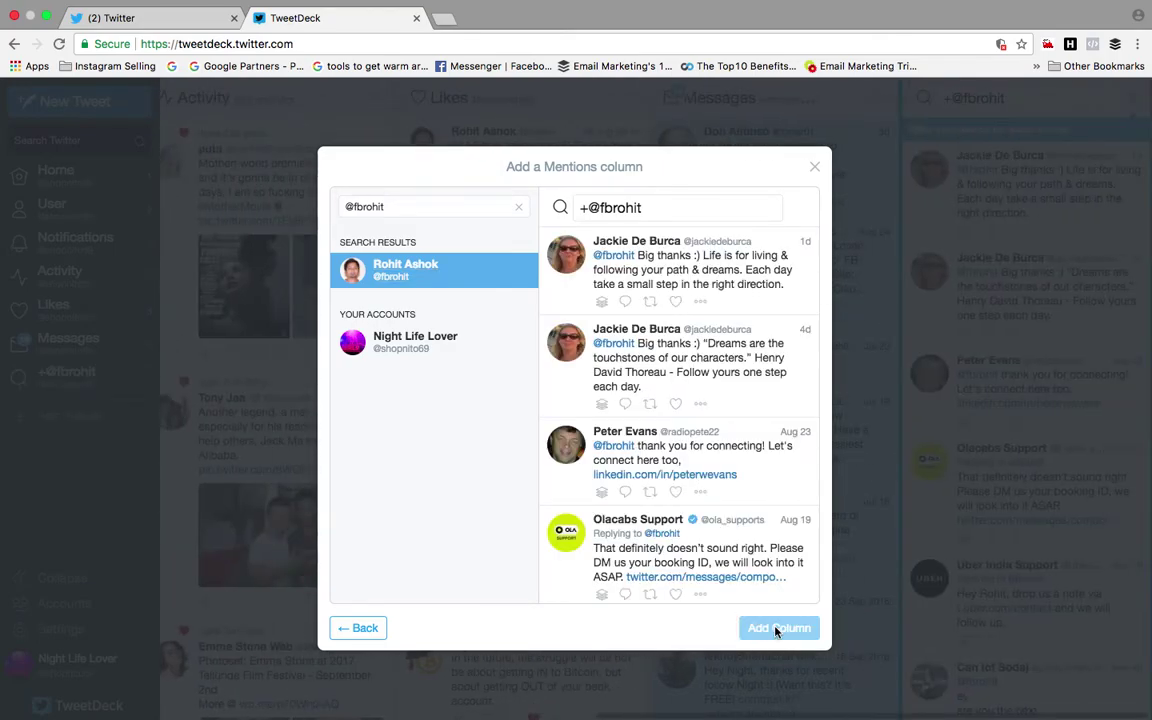
pyautogui.click(367, 636)
# Add Followers and Scheduled tweets columns to the deck.
pyautogui.click(620, 478)
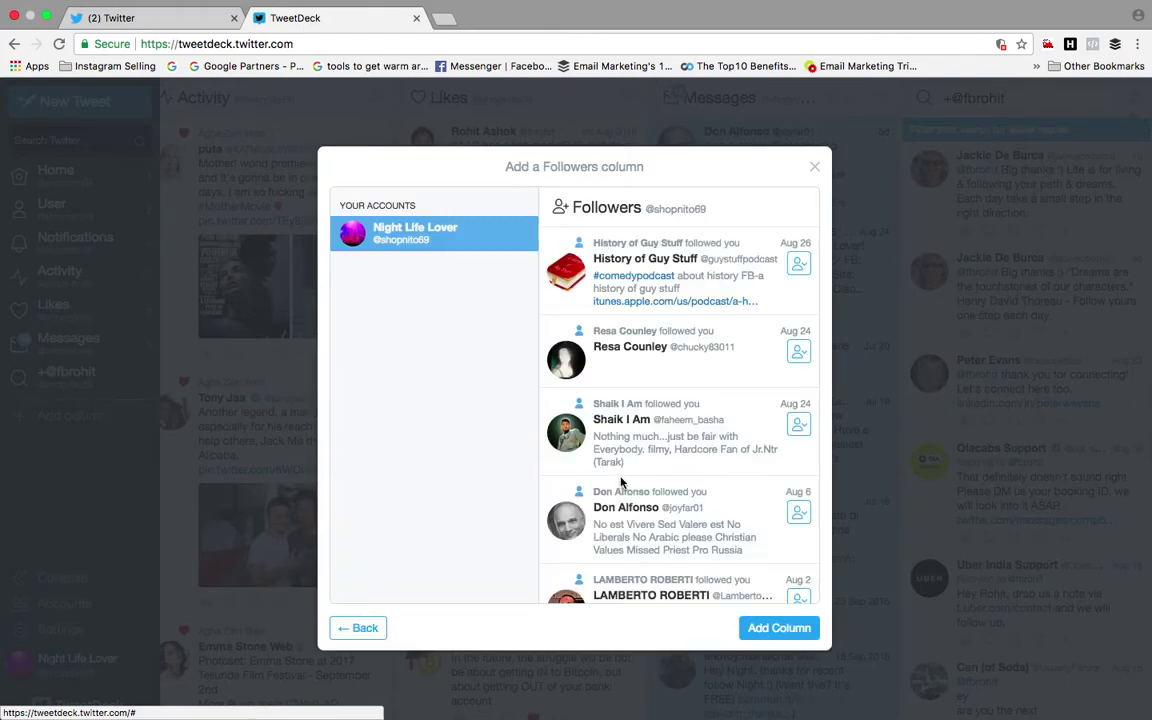
pyautogui.click(760, 627)
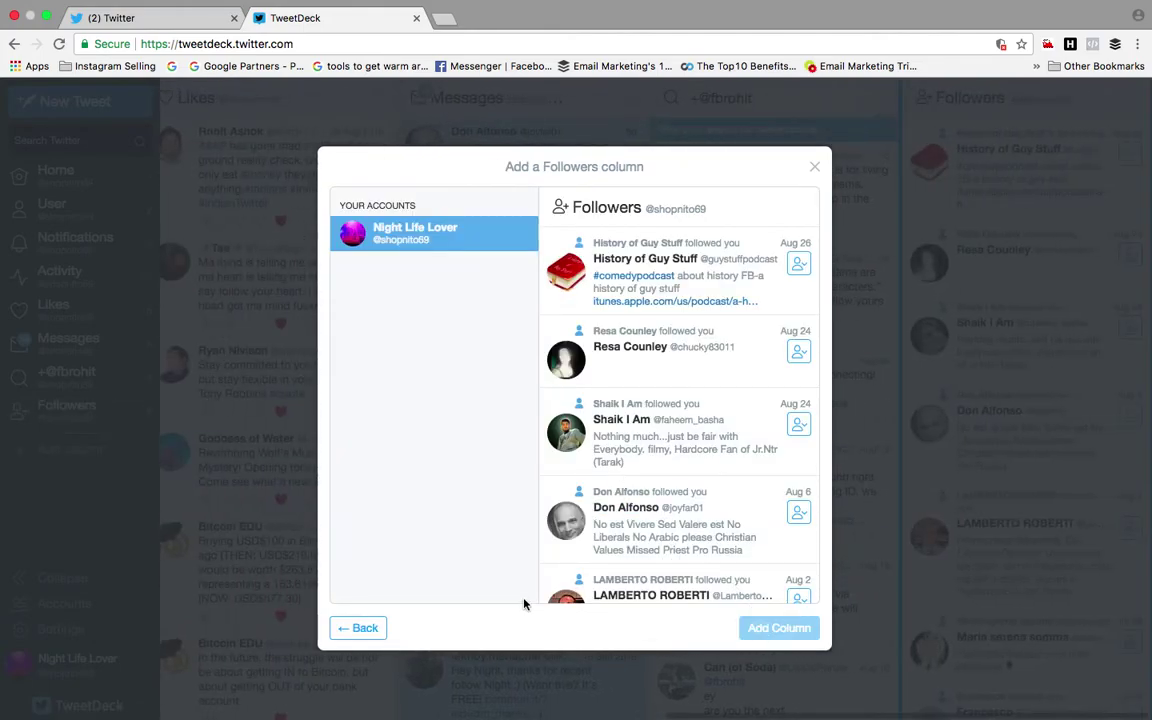
pyautogui.click(365, 628)
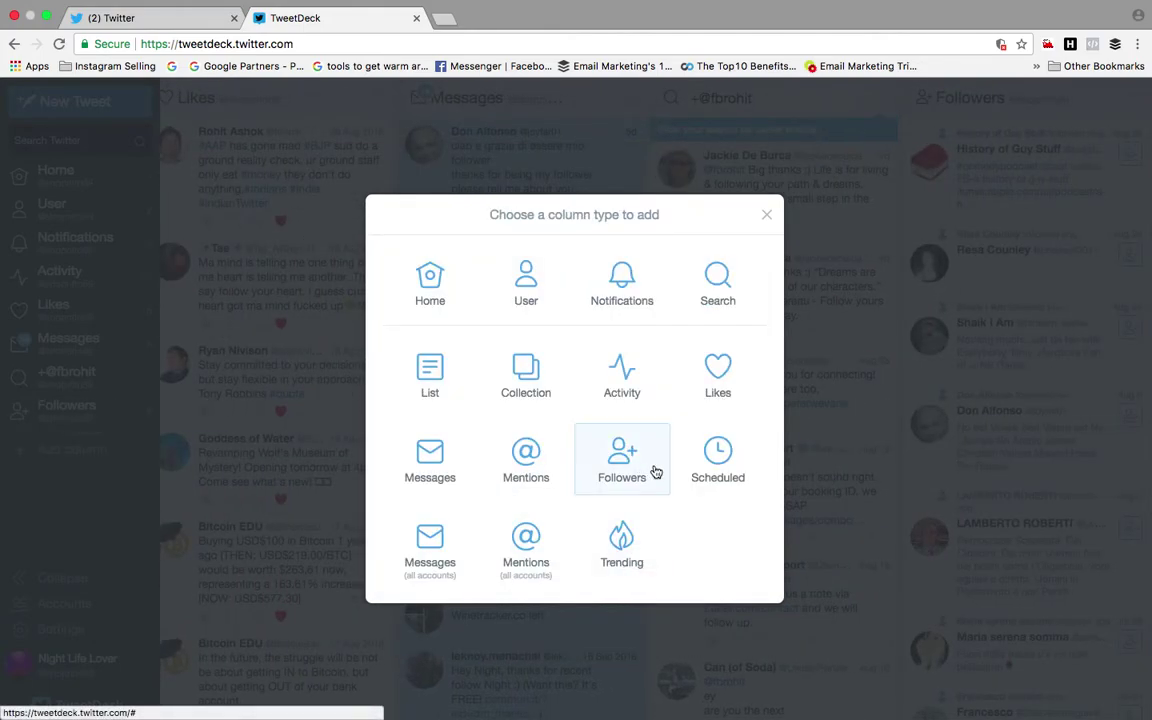
pyautogui.click(727, 480)
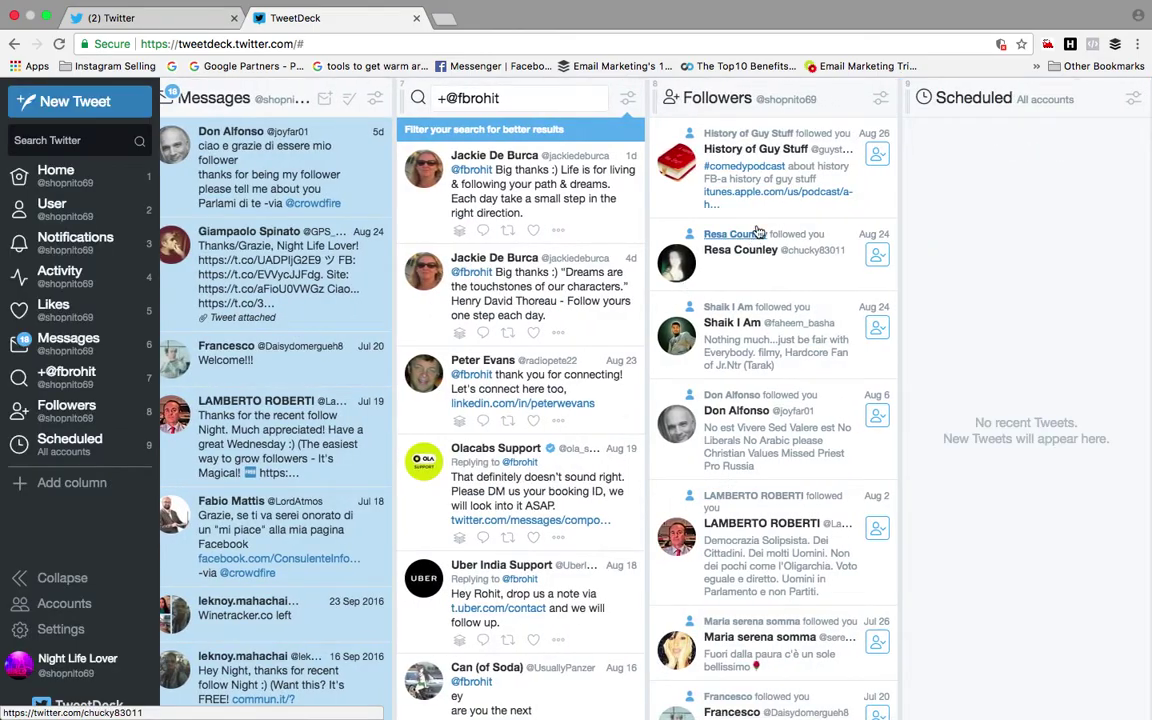
# Add a Messages column for all accounts and another Mentions column.
pyautogui.click(72, 483)
pyautogui.click(437, 563)
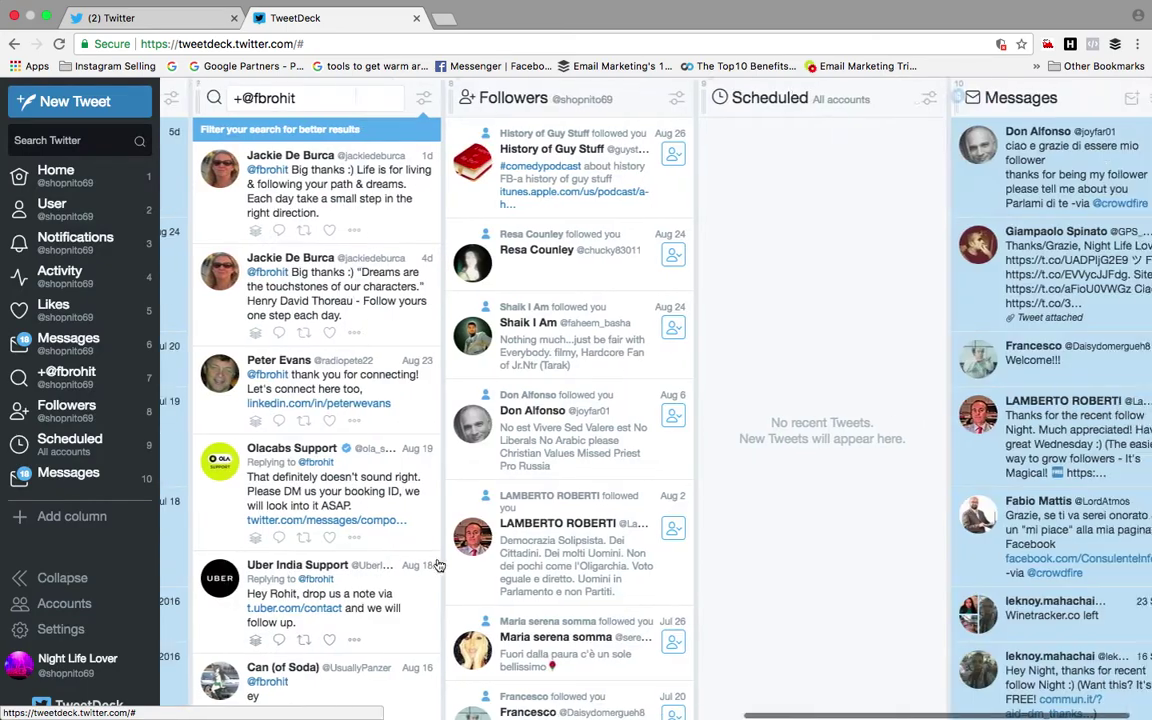
pyautogui.click(100, 517)
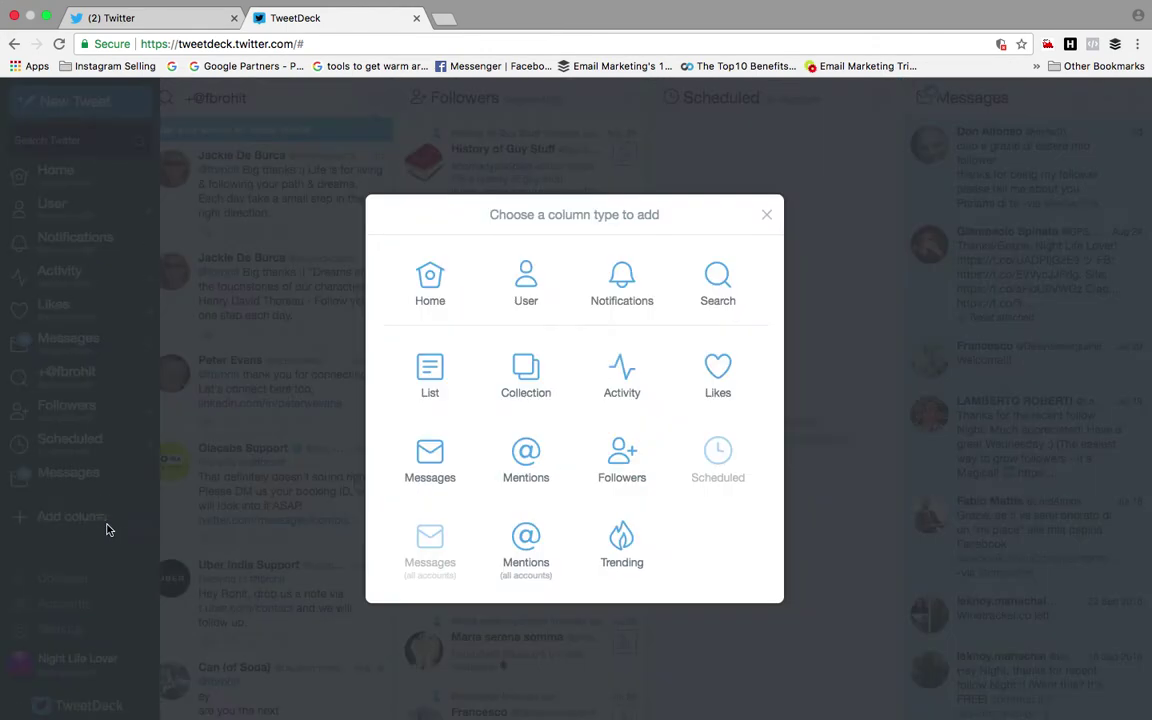
pyautogui.click(540, 543)
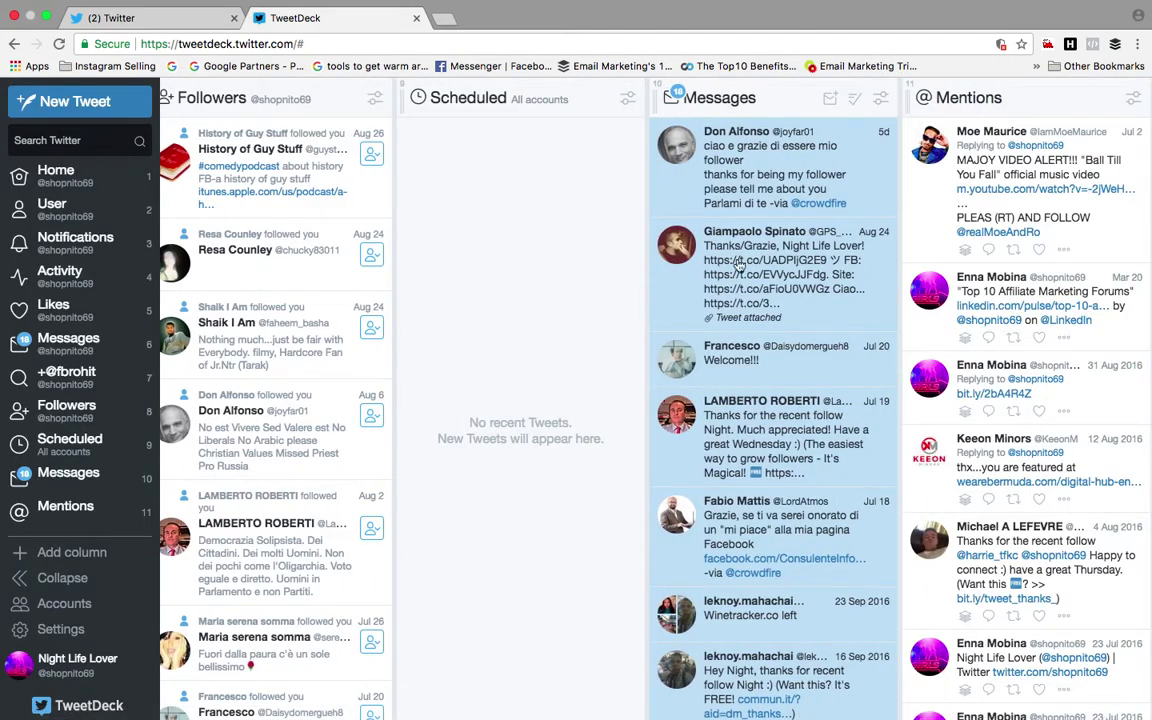
pyautogui.click(93, 554)
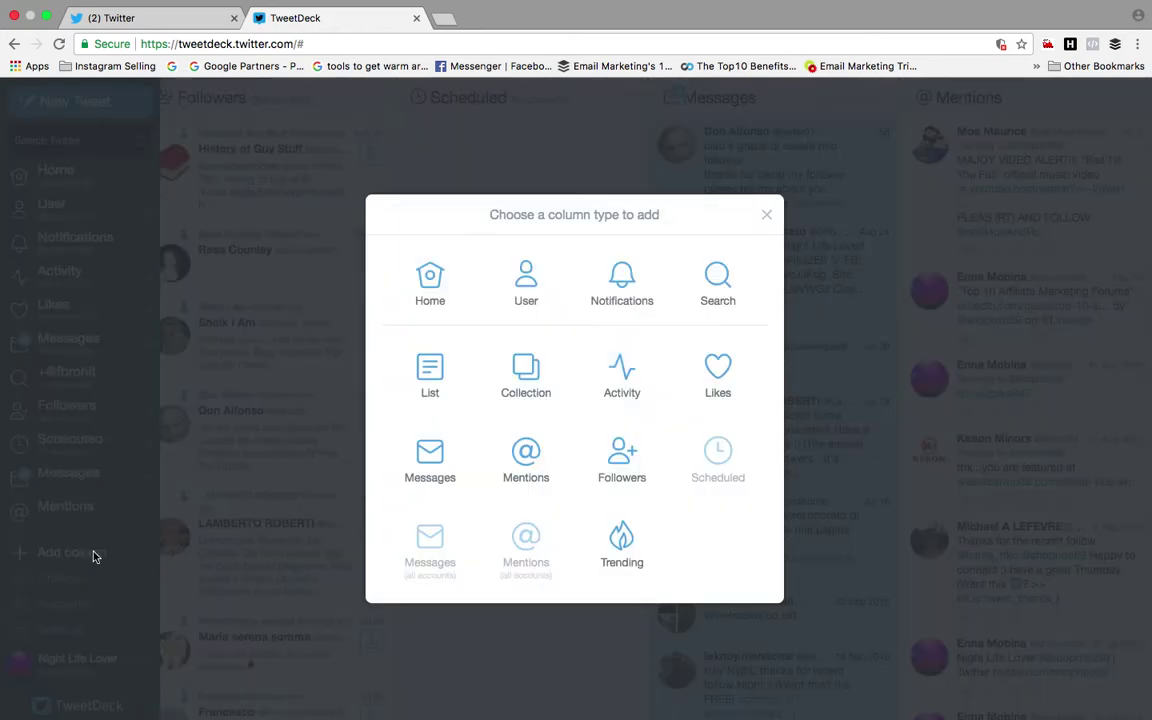
pyautogui.click(620, 545)
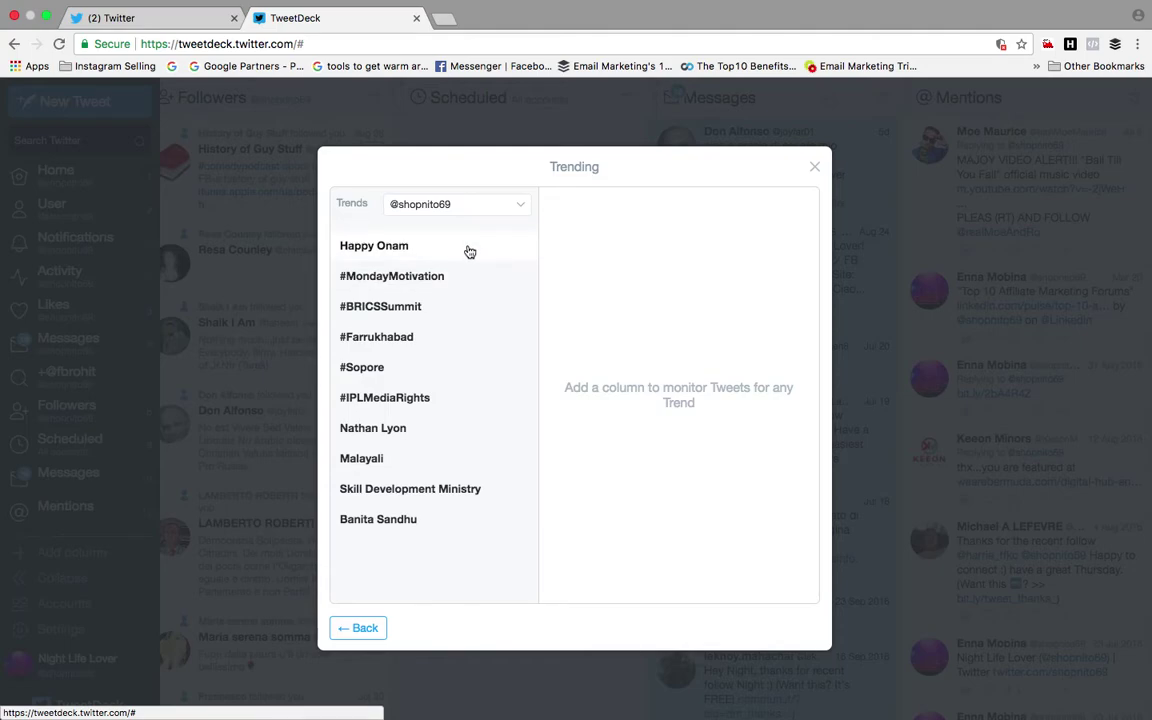
# Add a #MondayMotivation trend column and close the Trending setup to view the full dashboard.
pyautogui.click(455, 285)
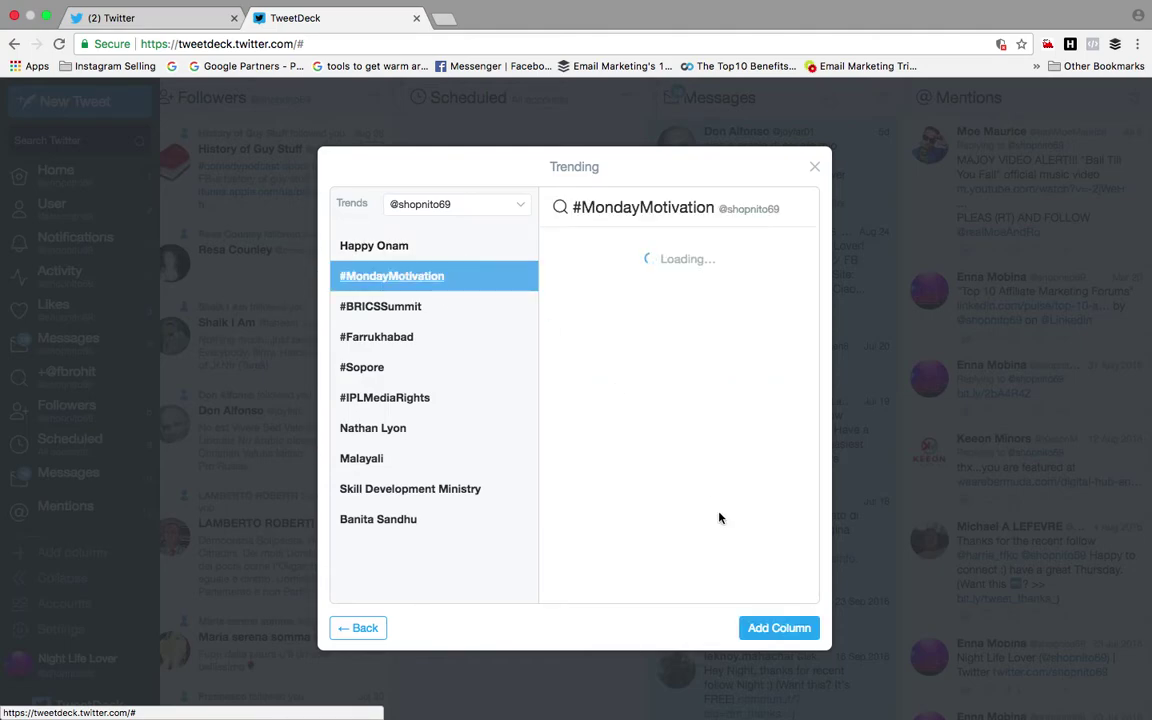
pyautogui.click(780, 628)
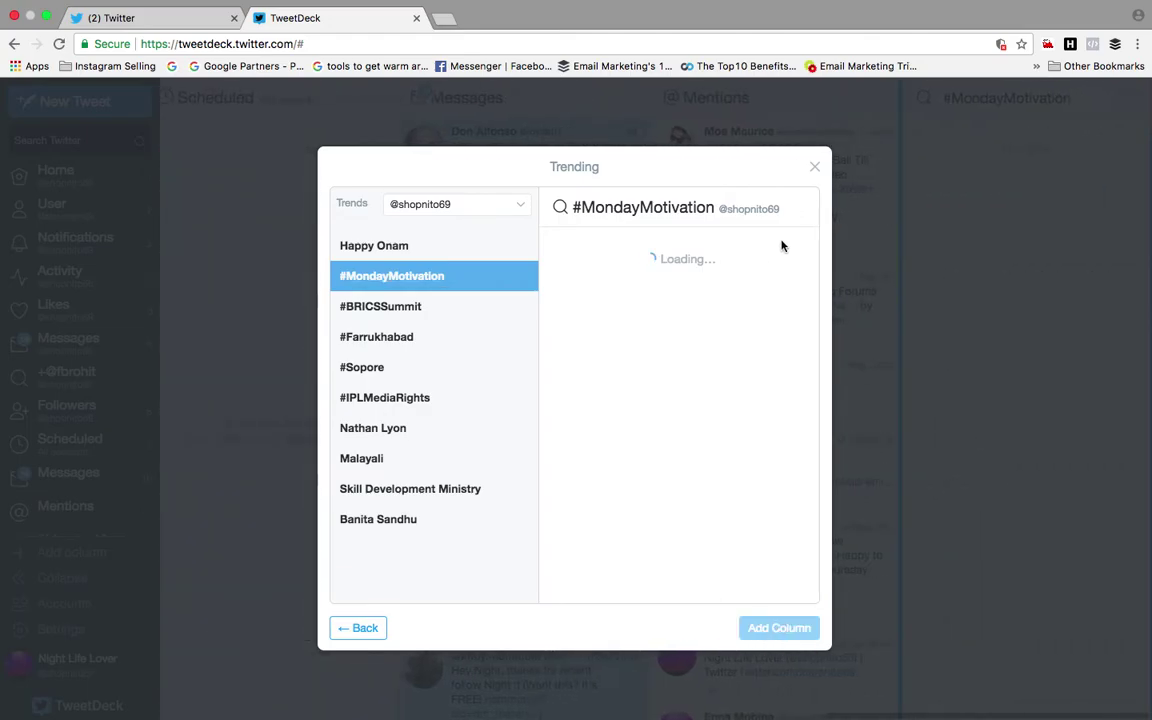
pyautogui.click(815, 168)
pyautogui.hscroll(-10, 430, 400)
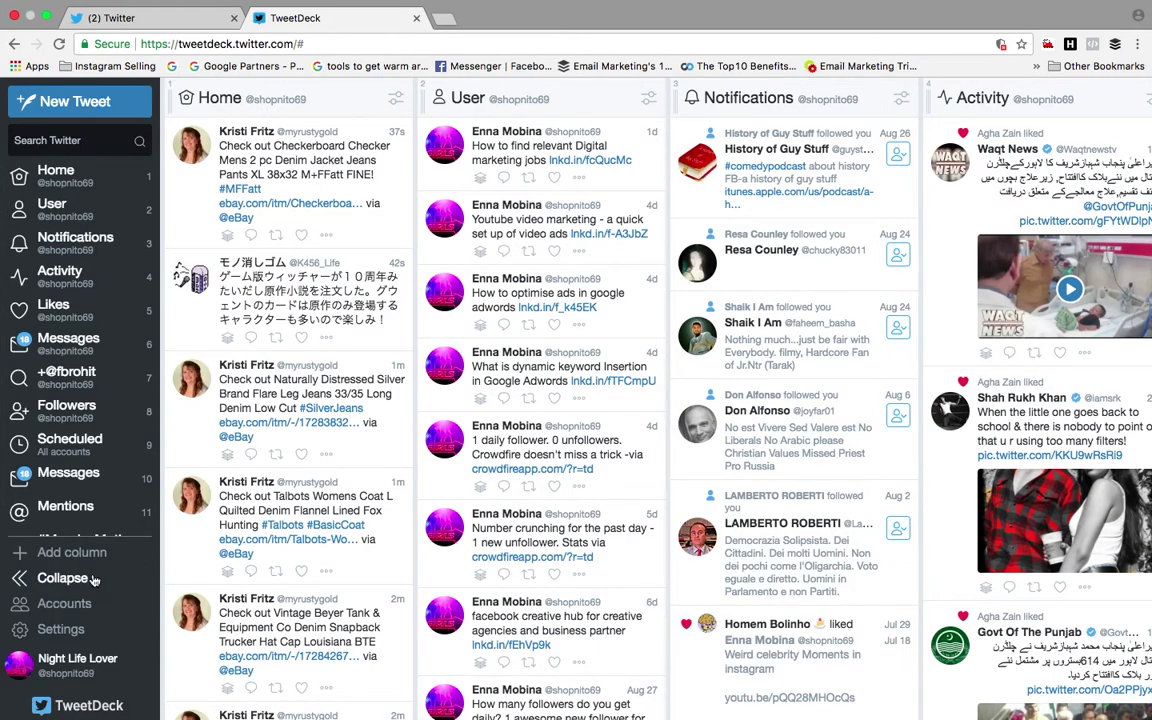
pyautogui.click(25, 588)
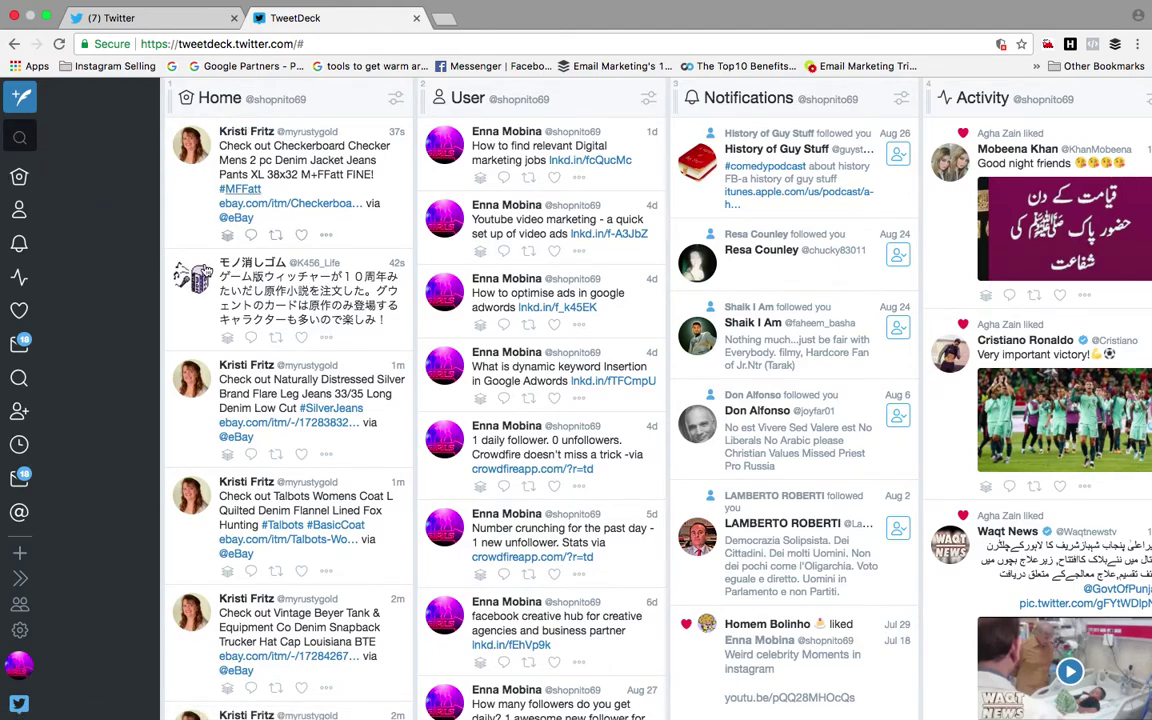
pyautogui.hscroll(5, 240, 340)
pyautogui.hscroll(-5, 252, 361)
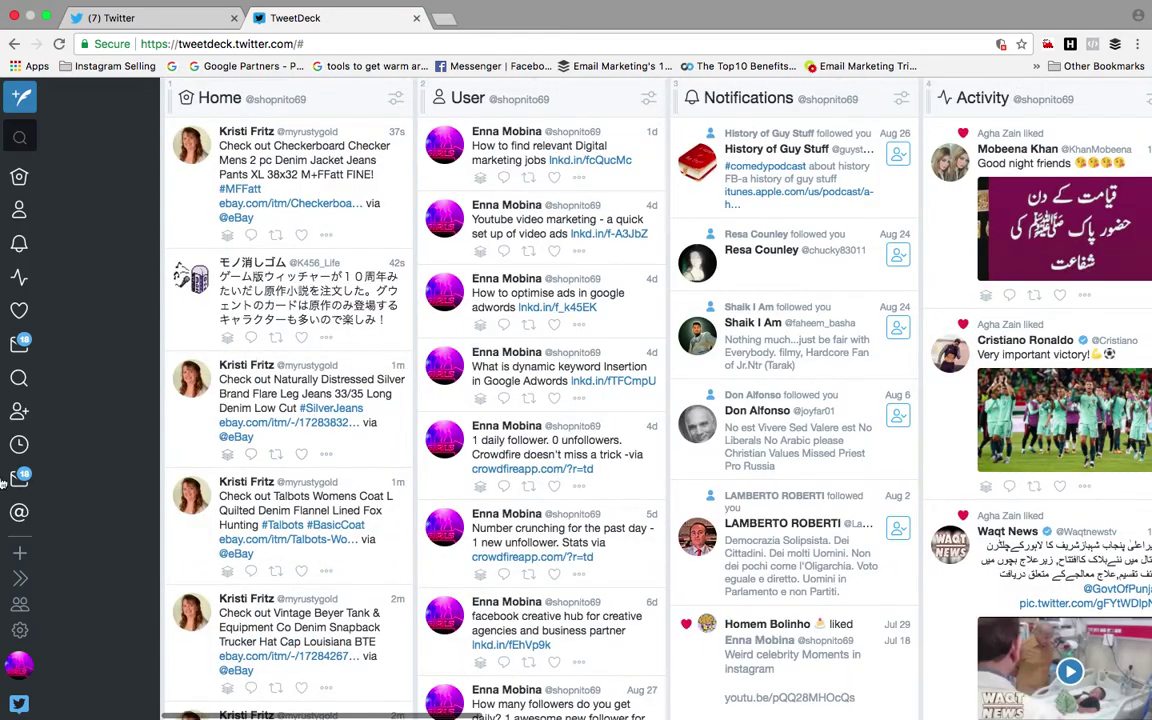
pyautogui.click(20, 580)
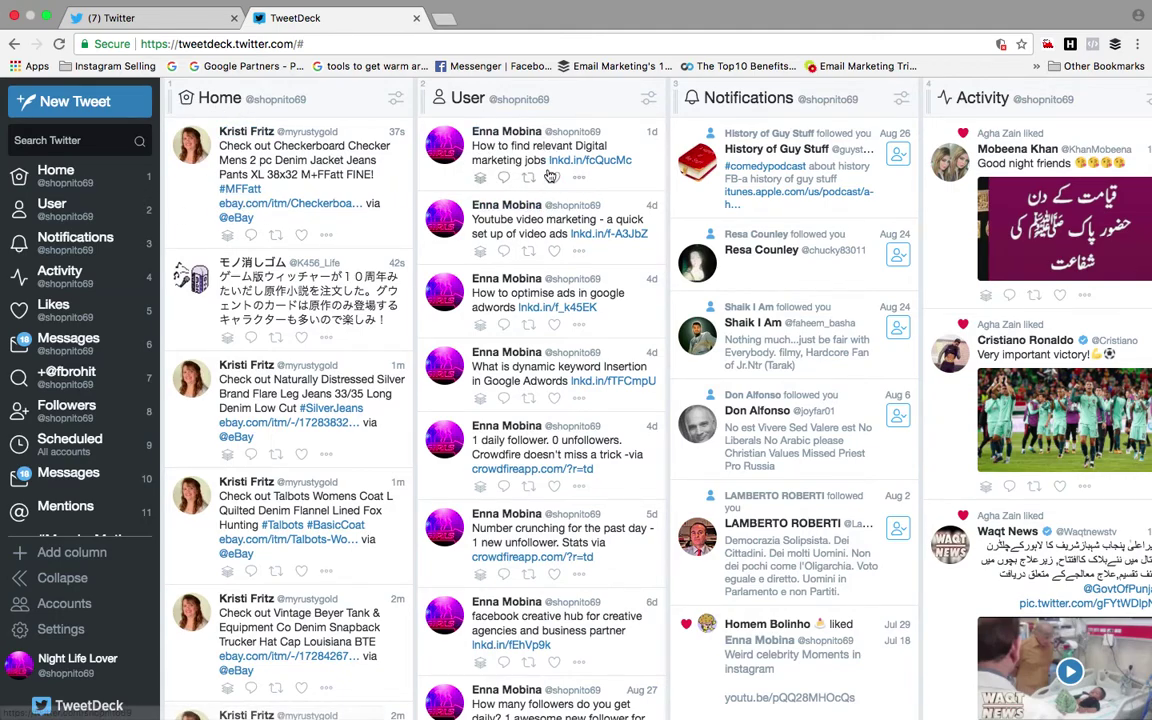
# Scroll the deck right until the Likes and Messages columns sit beside Notifications and Activity.
pyautogui.hscroll(3, 537, 172)
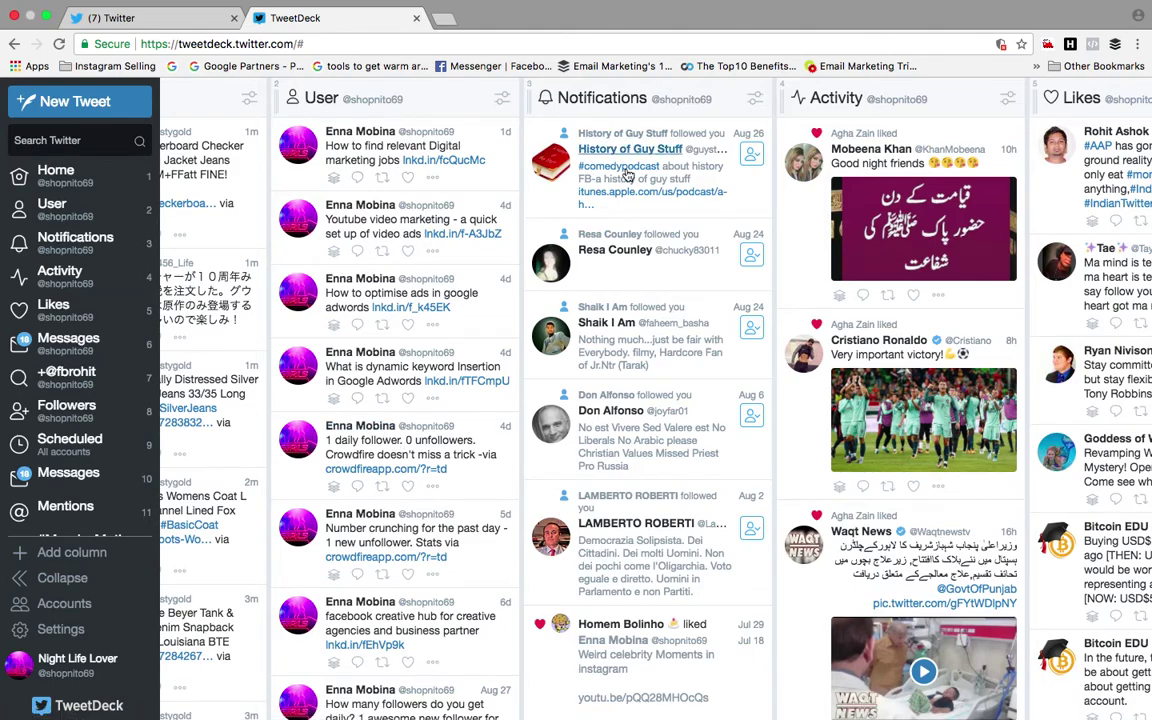
pyautogui.hscroll(5, 640, 243)
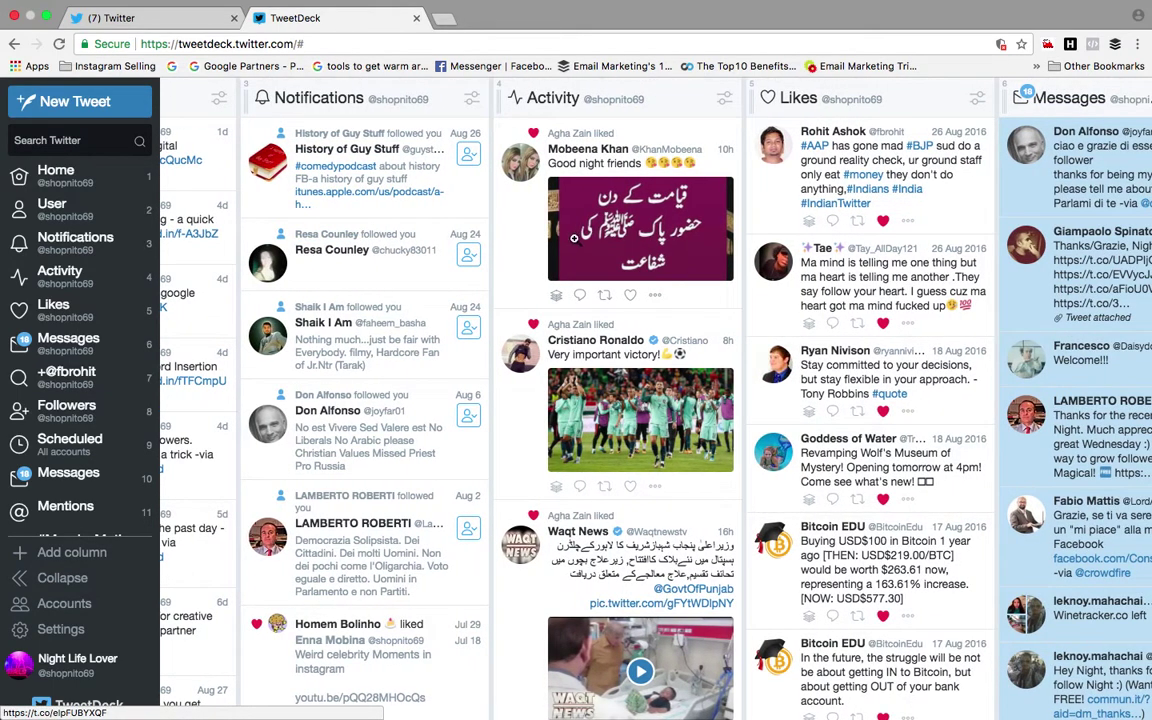
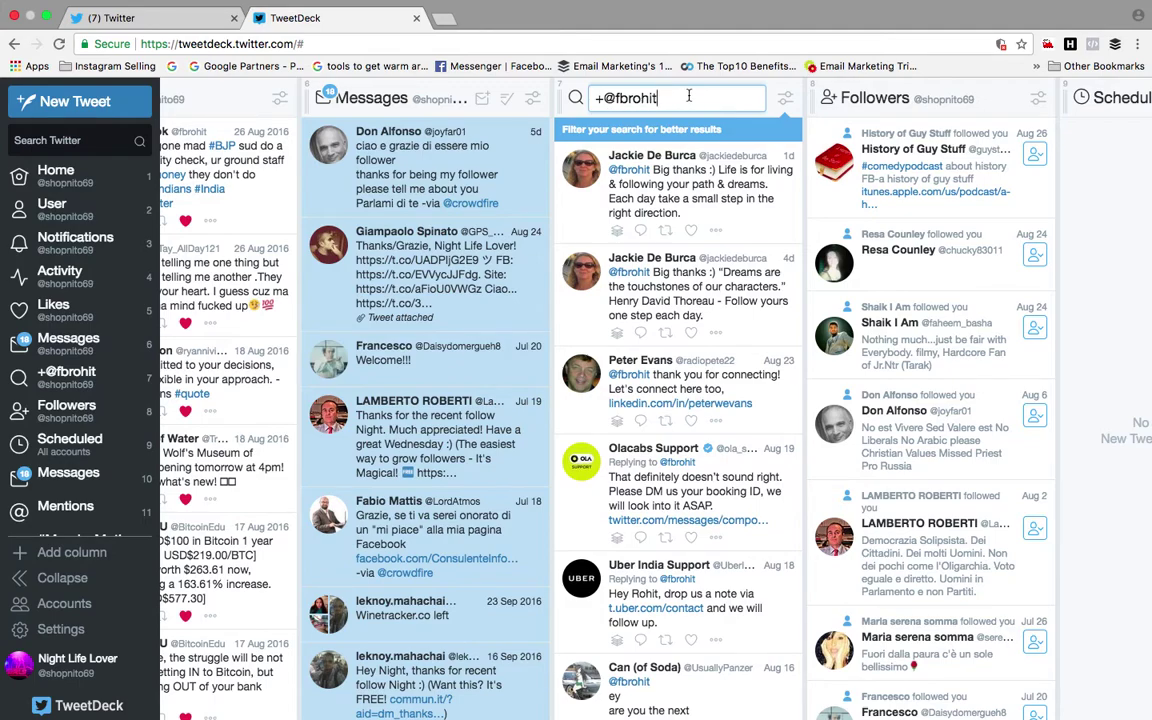
pyautogui.press('BackSpace')
pyautogui.press('BackSpace')
pyautogui.press('BackSpace')
pyautogui.press('BackSpace')
pyautogui.press('BackSpace')
pyautogui.press('BackSpace')
pyautogui.press('BackSpace')
pyautogui.press('BackSpace')
pyautogui.press('BackSpace')
pyautogui.write('@')
pyautogui.write('kim')
pyautogui.write('kard')
pyautogui.press('BackSpace')
pyautogui.press('BackSpace')
pyautogui.press('BackSpace')
pyautogui.press('BackSpace')
pyautogui.press('BackSpace')
pyautogui.press('BackSpace')
pyautogui.press('BackSpace')
pyautogui.write('angelina')
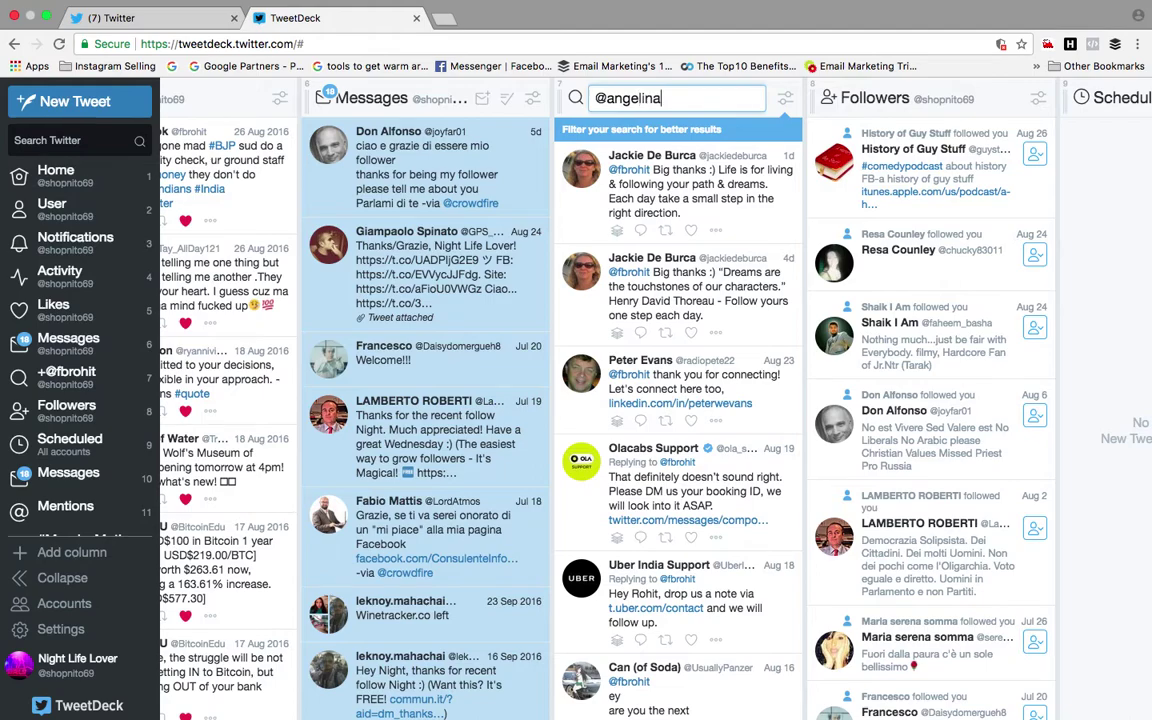
pyautogui.write('jolie')
pyautogui.press('Return')
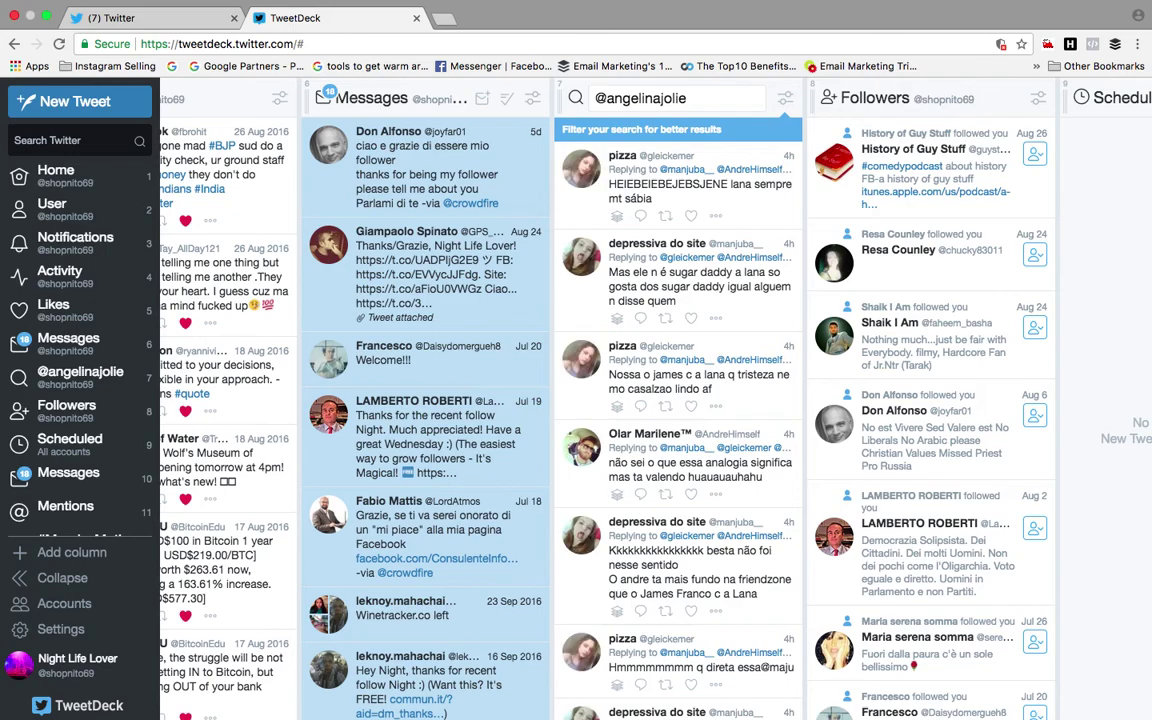
pyautogui.click(712, 100)
pyautogui.press('BackSpace')
pyautogui.press('BackSpace')
pyautogui.press('BackSpace')
pyautogui.press('BackSpace')
pyautogui.press('BackSpace')
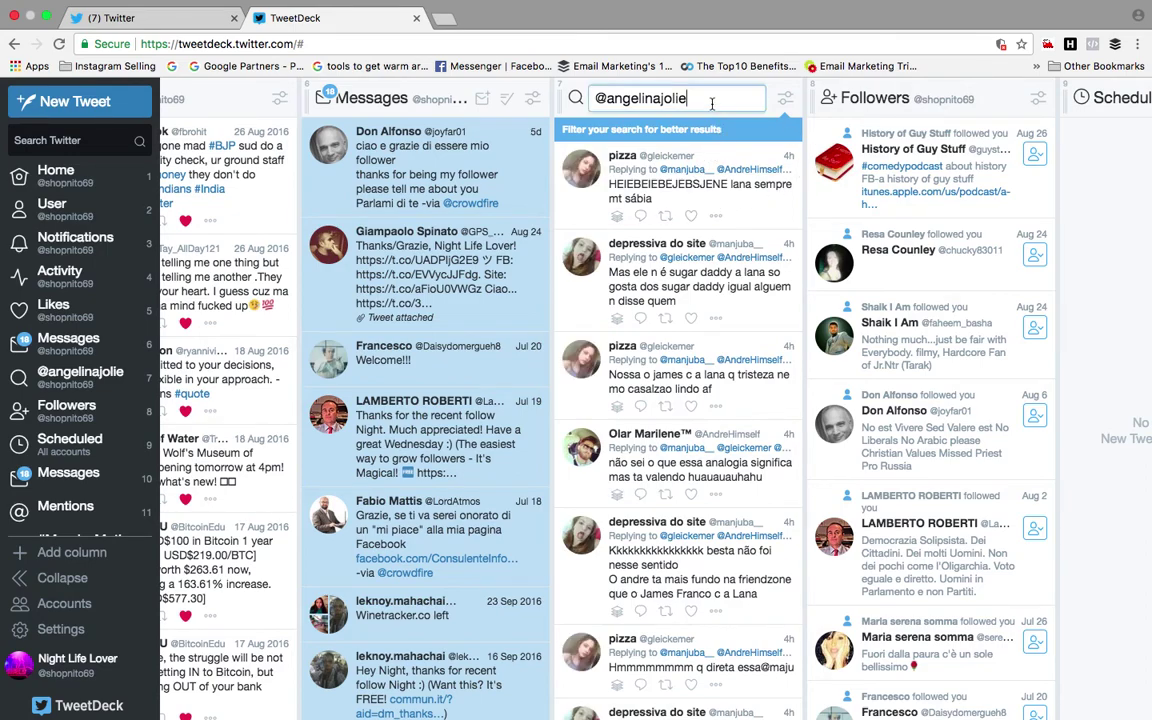
pyautogui.press('Return')
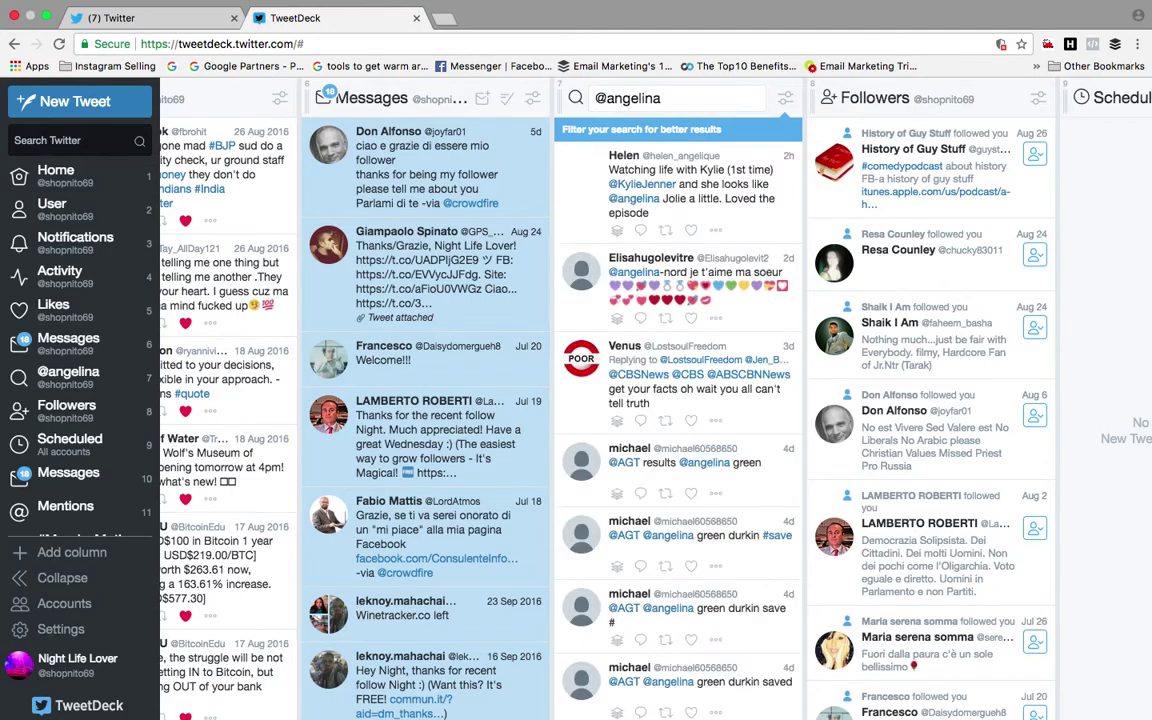
pyautogui.click(786, 99)
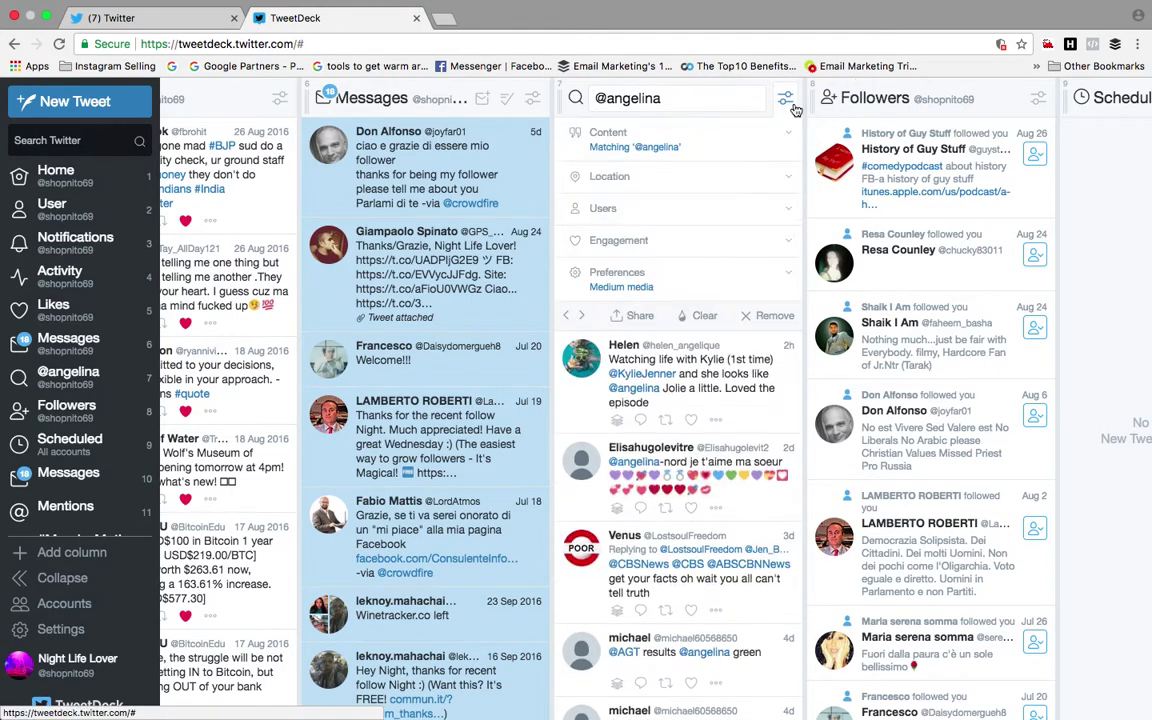
pyautogui.click(657, 150)
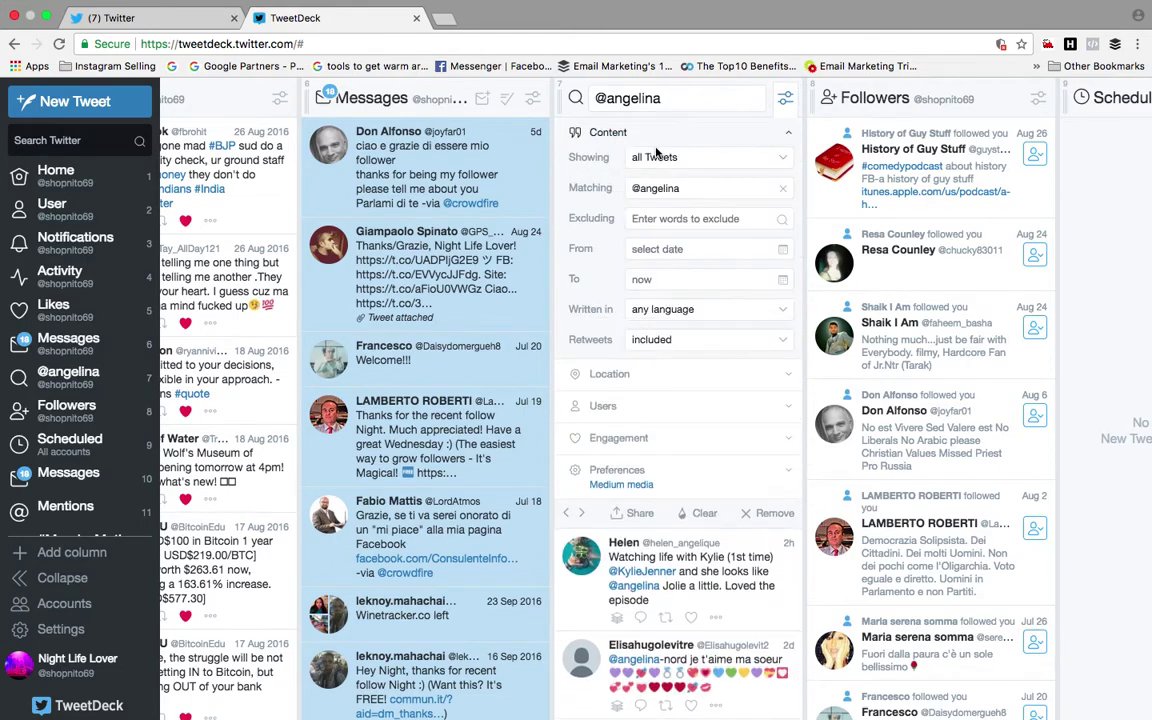
pyautogui.click(706, 185)
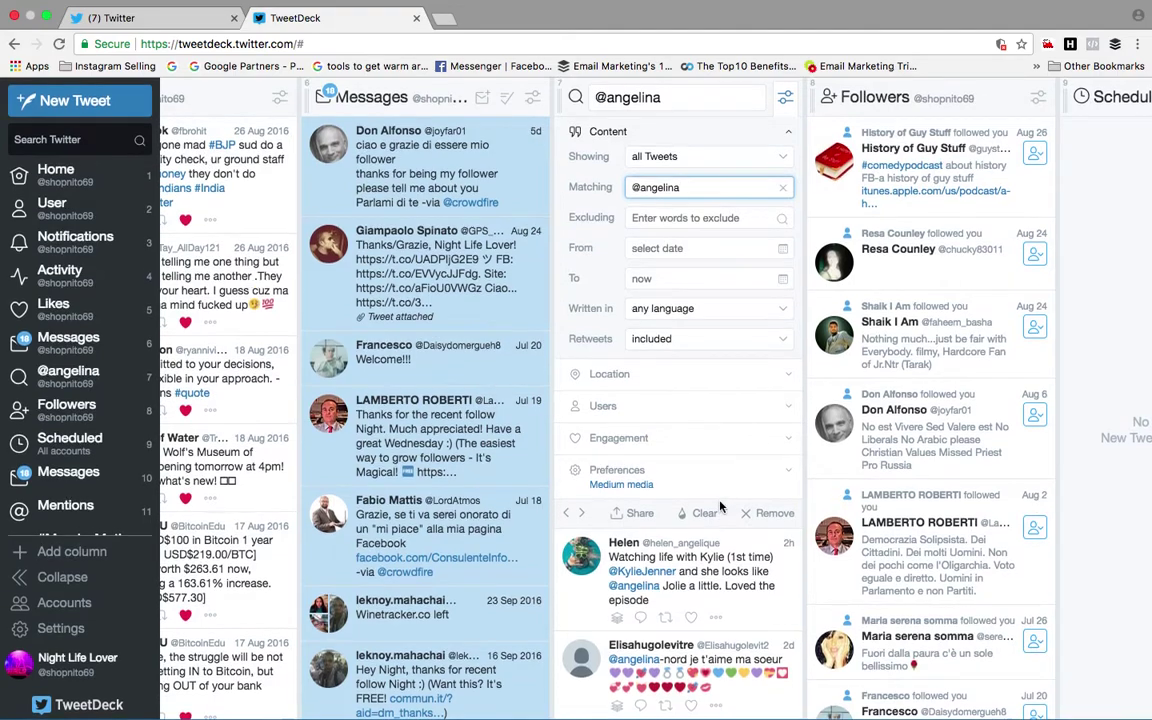
pyautogui.click(715, 99)
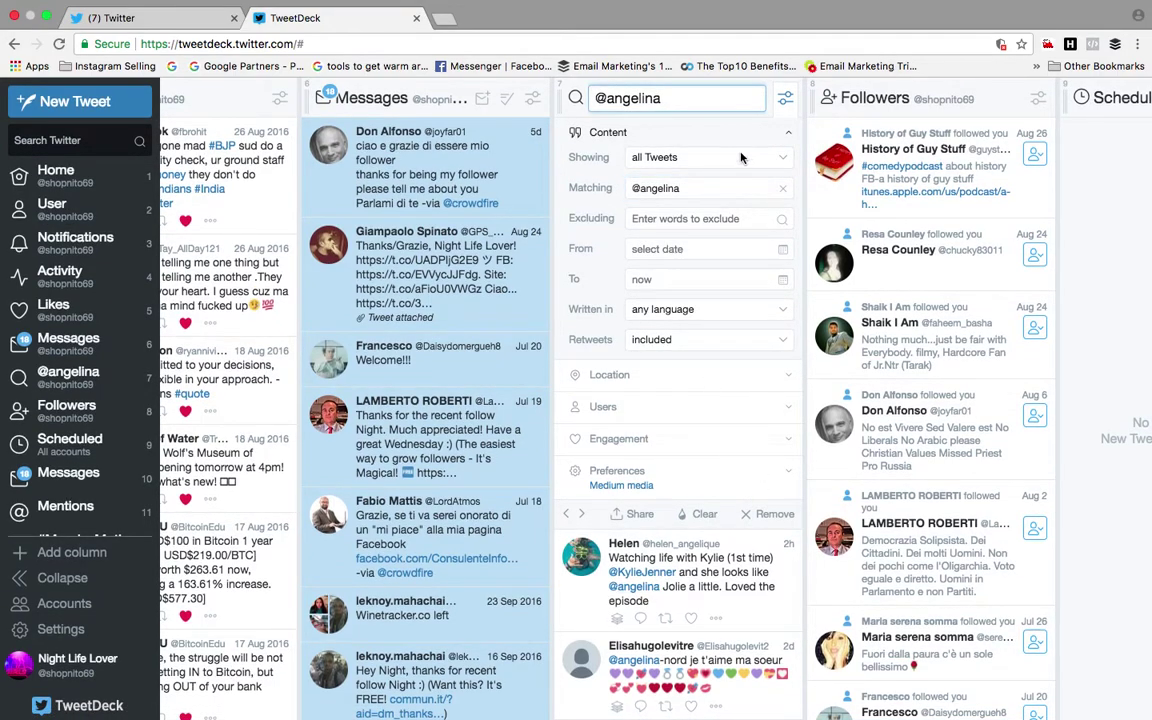
pyautogui.click(733, 134)
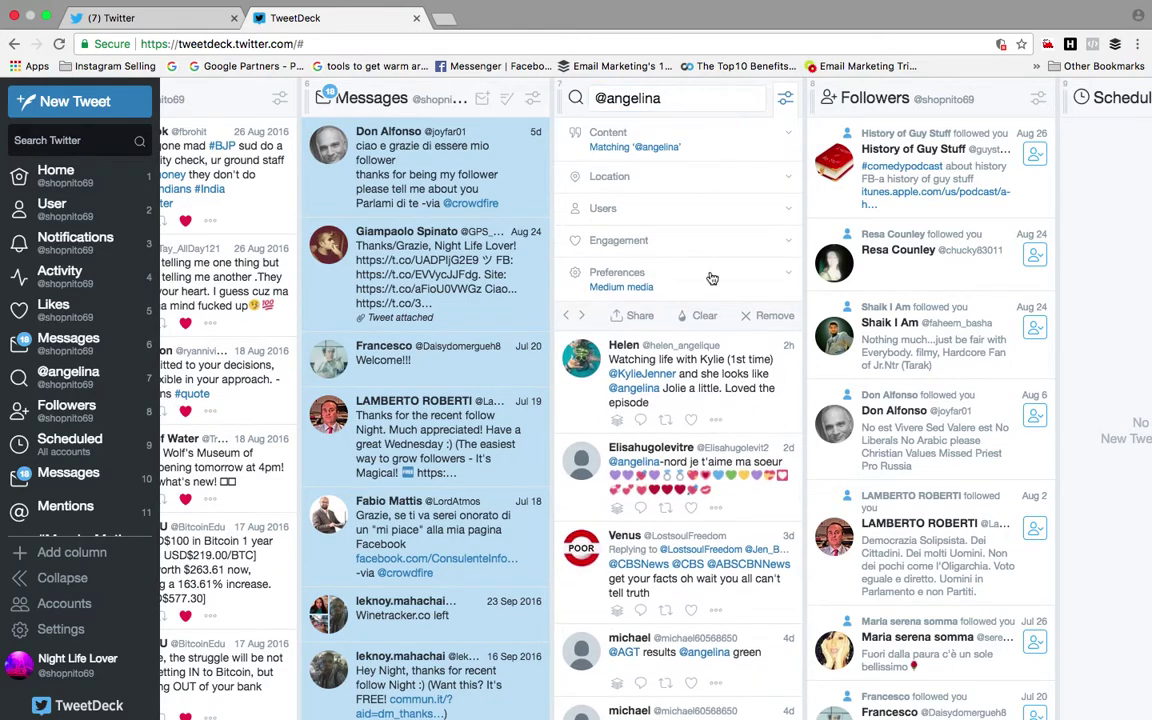
pyautogui.click(705, 97)
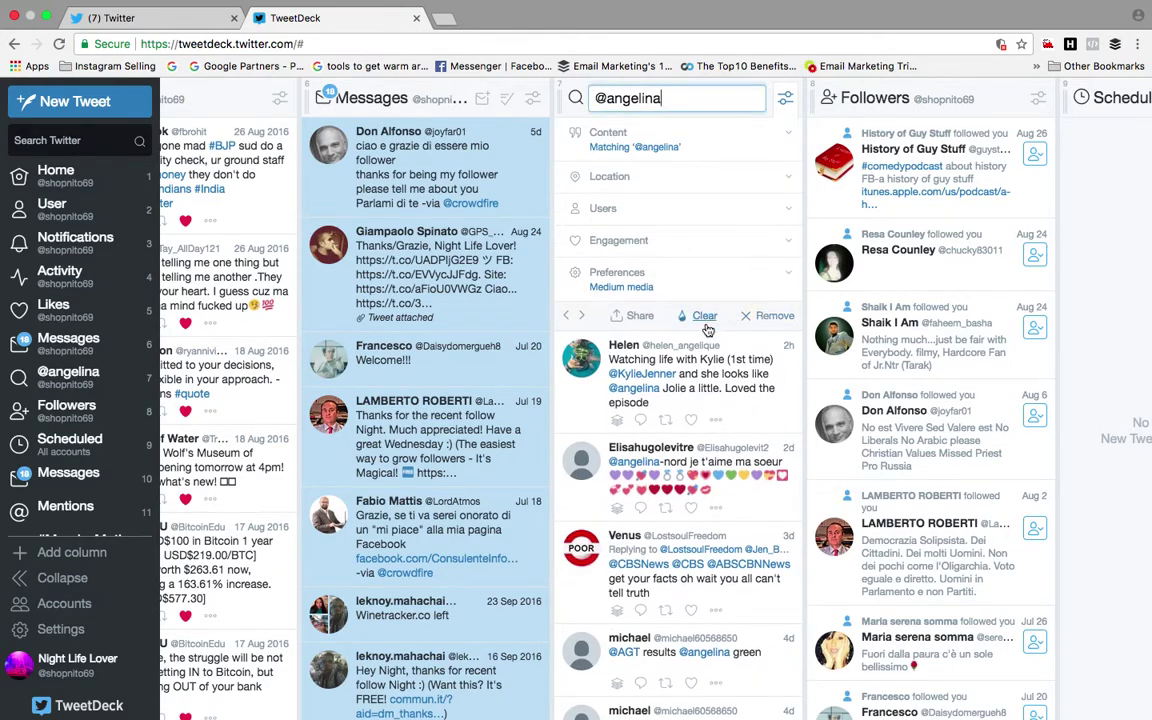
pyautogui.click(754, 136)
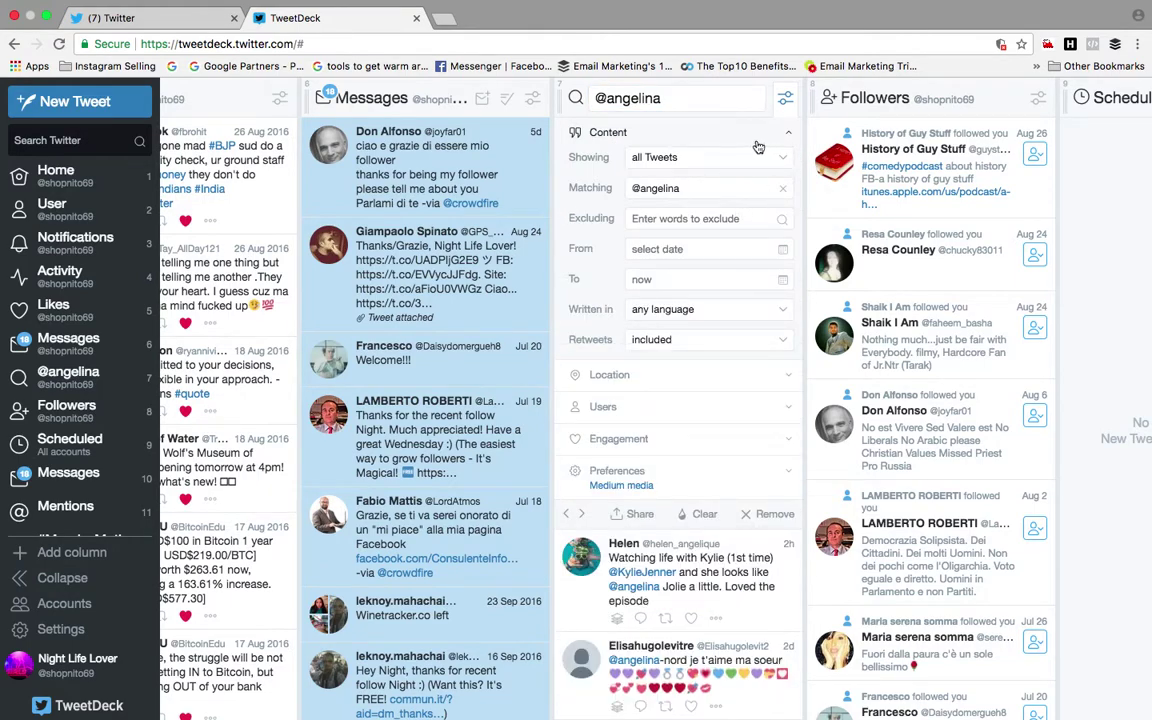
pyautogui.click(751, 140)
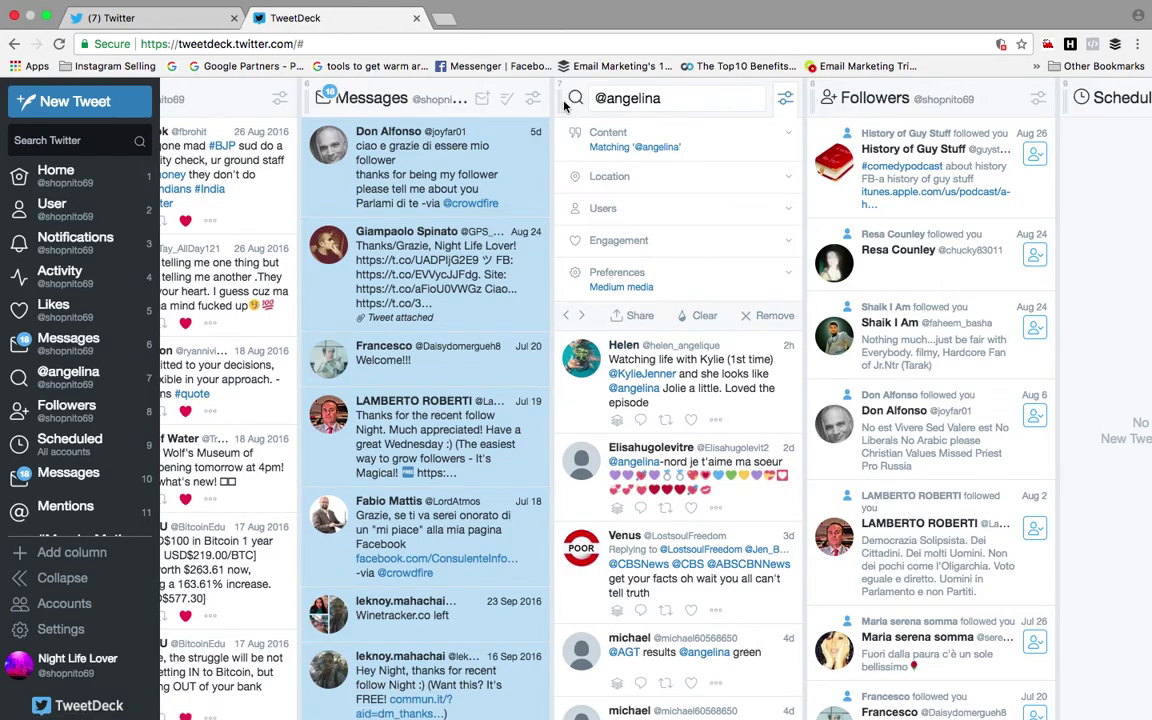
pyautogui.click(786, 104)
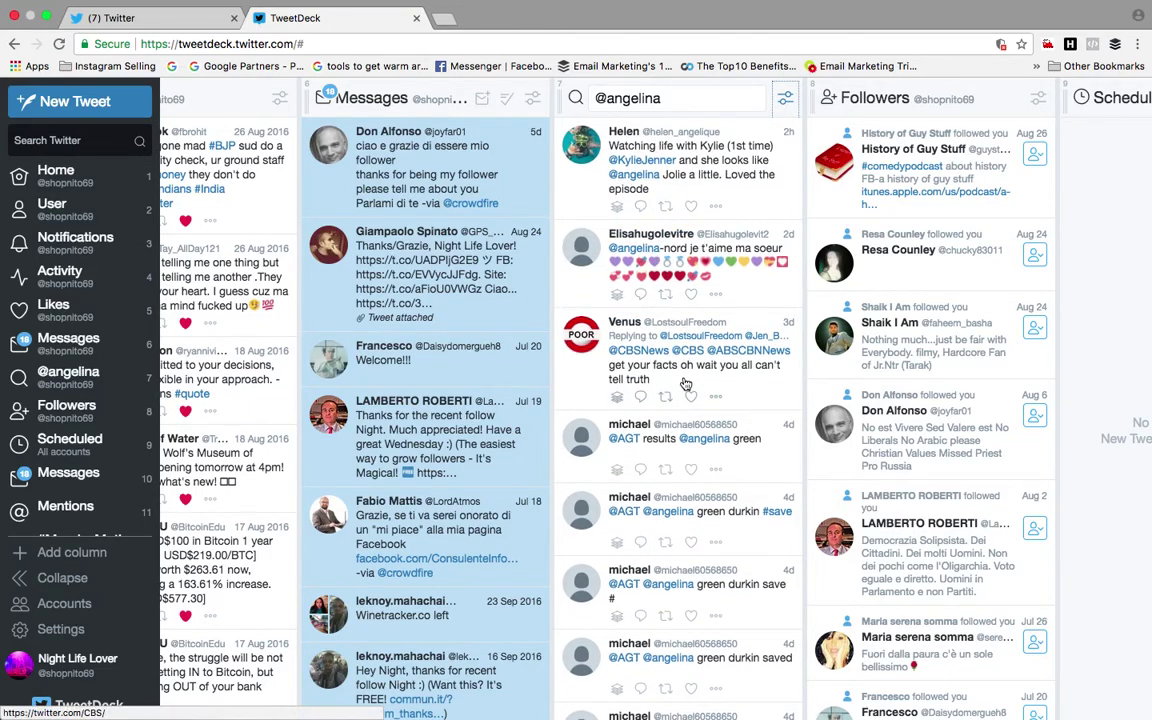
pyautogui.click(695, 100)
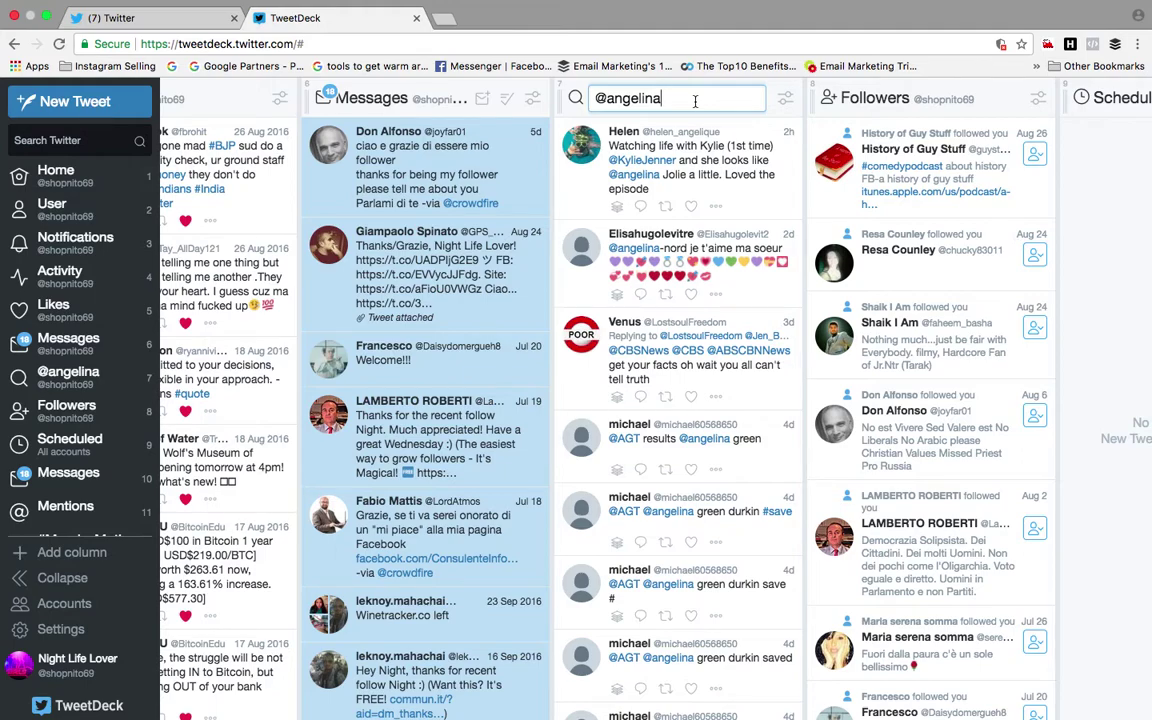
pyautogui.press('BackSpace')
pyautogui.press('BackSpace')
pyautogui.press('BackSpace')
pyautogui.press('BackSpace')
pyautogui.press('BackSpace')
pyautogui.press('BackSpace')
pyautogui.press('BackSpace')
pyautogui.press('BackSpace')
pyautogui.write('goibibo')
pyautogui.press('Return')
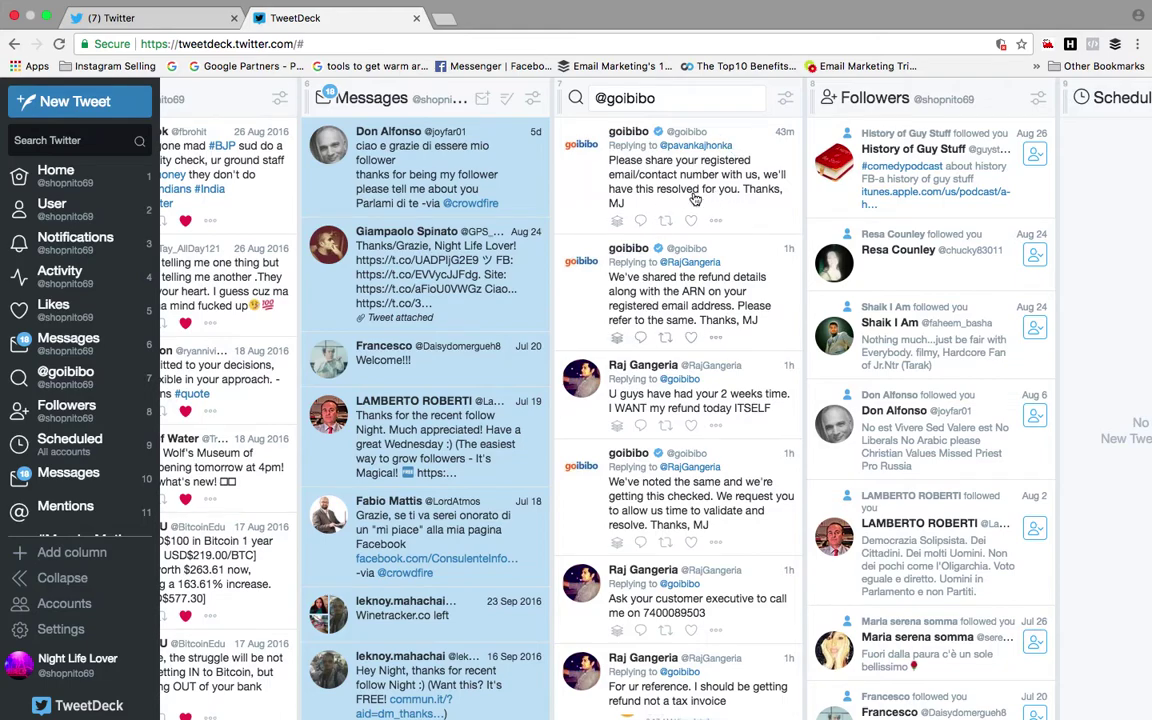
pyautogui.hscroll(6, 655, 245)
pyautogui.hscroll(-4, 655, 245)
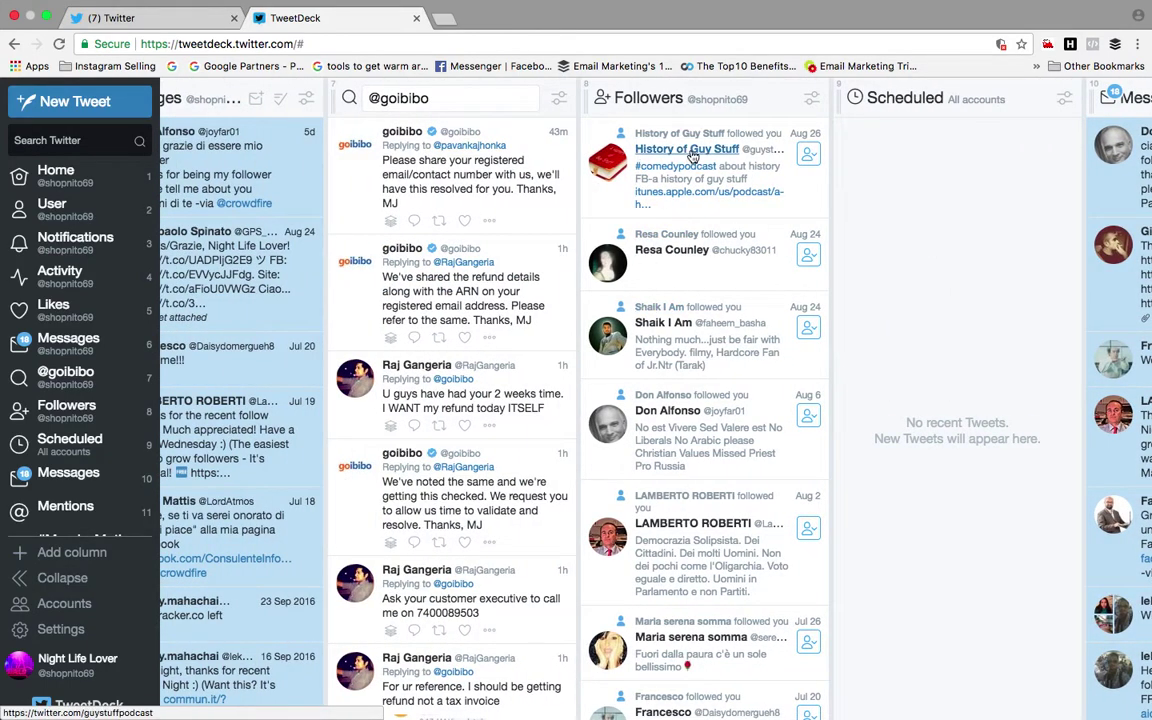
pyautogui.hscroll(5, 693, 336)
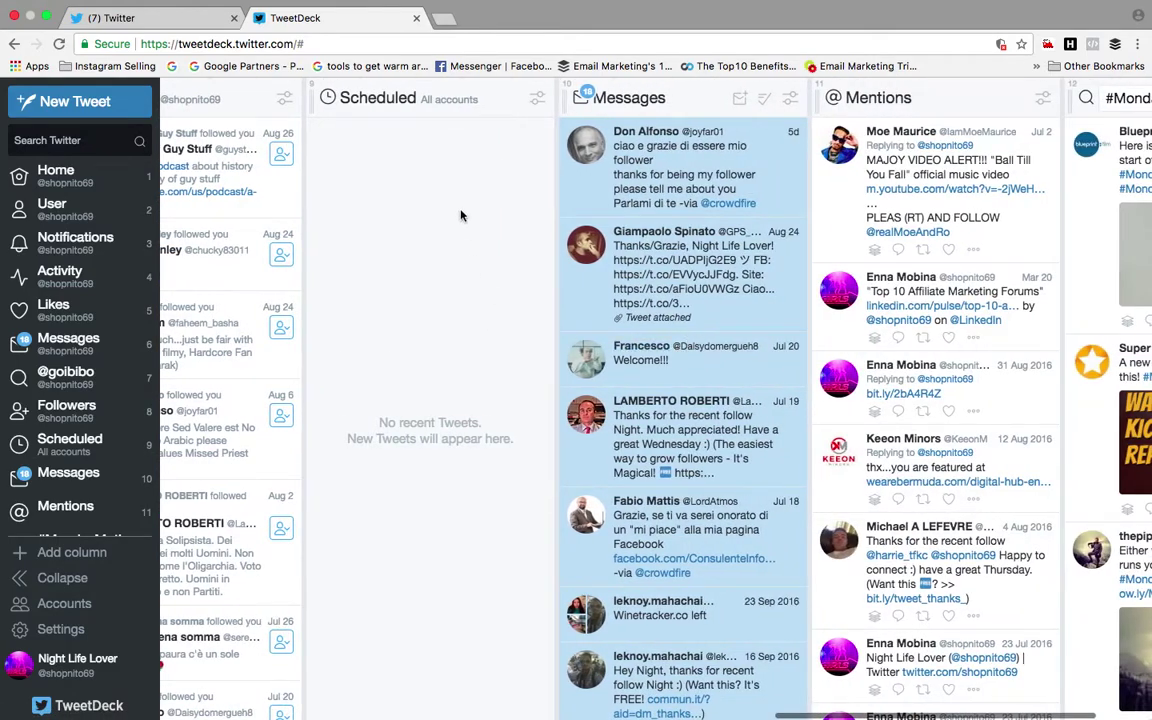
pyautogui.click(535, 97)
pyautogui.click(443, 138)
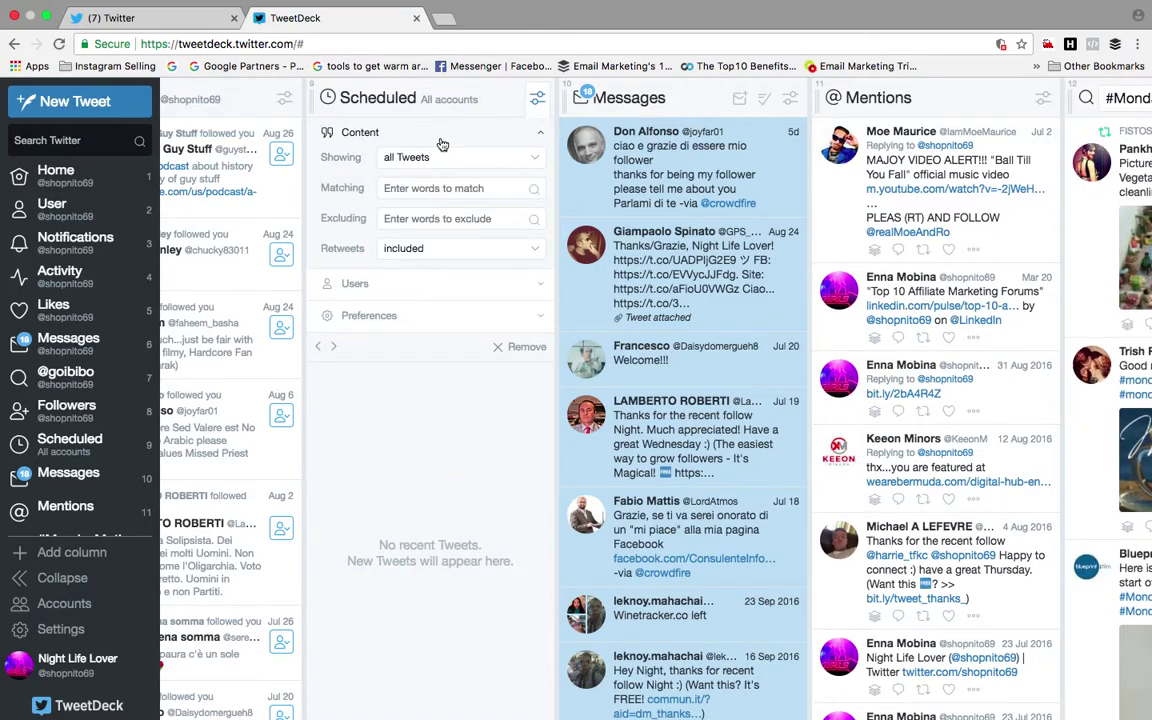
pyautogui.click(535, 100)
pyautogui.click(790, 99)
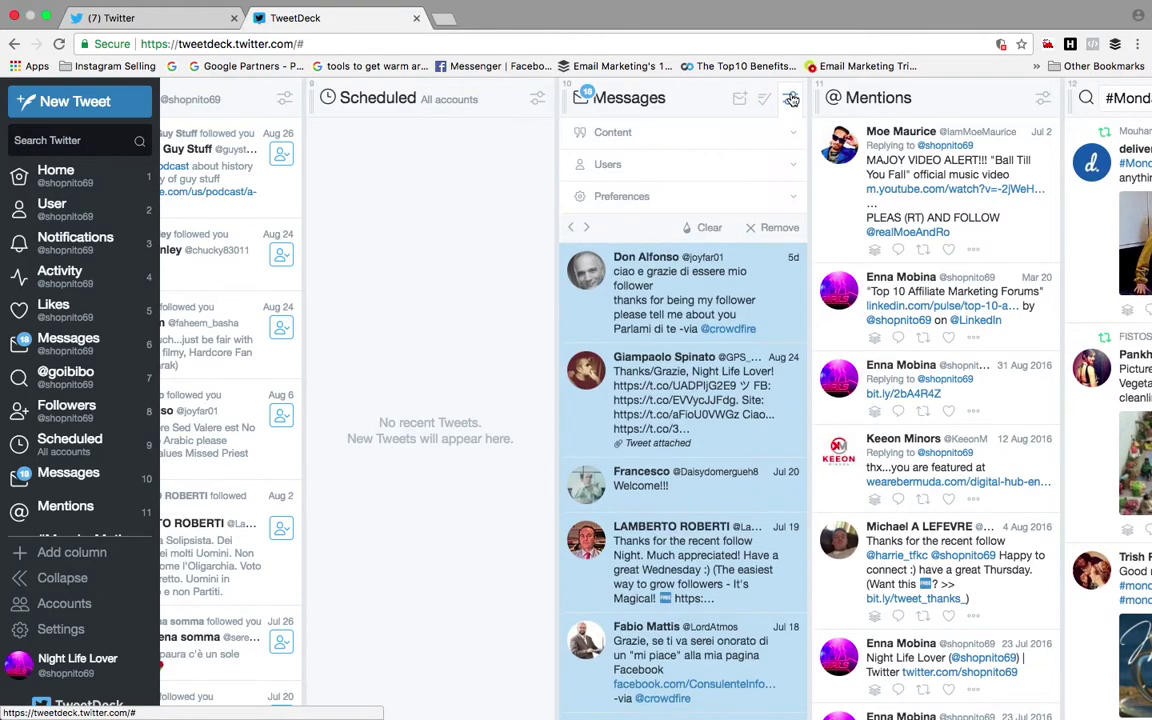
pyautogui.click(790, 99)
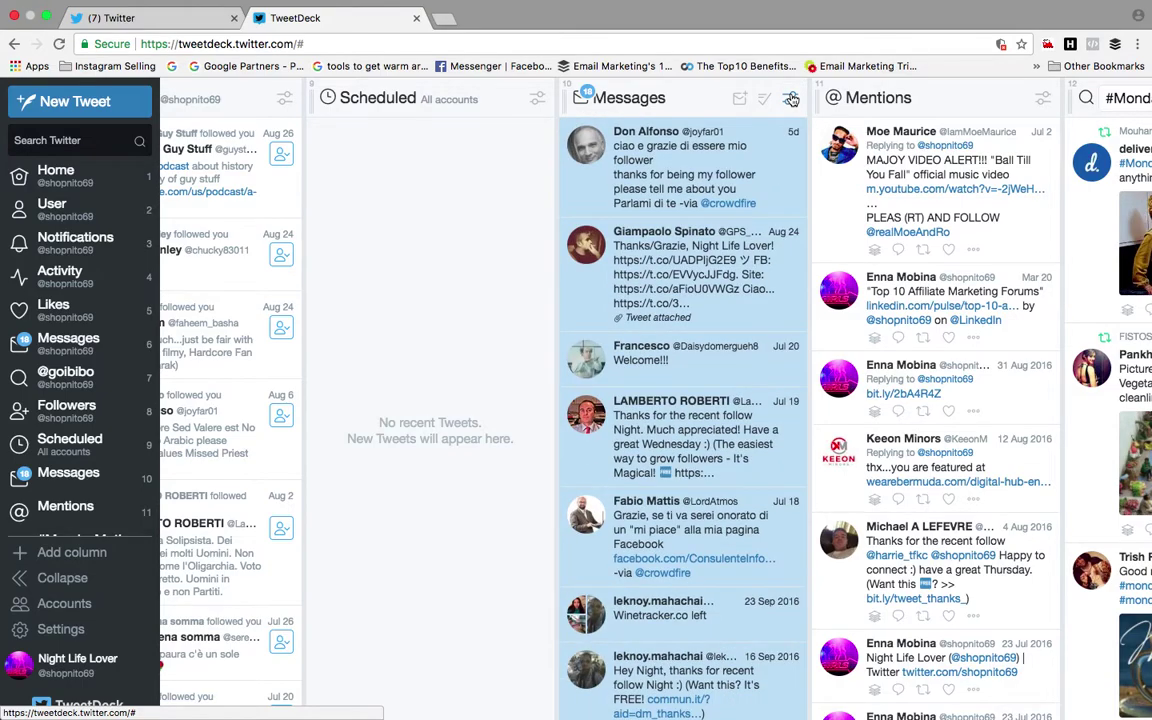
pyautogui.hscroll(3, 790, 99)
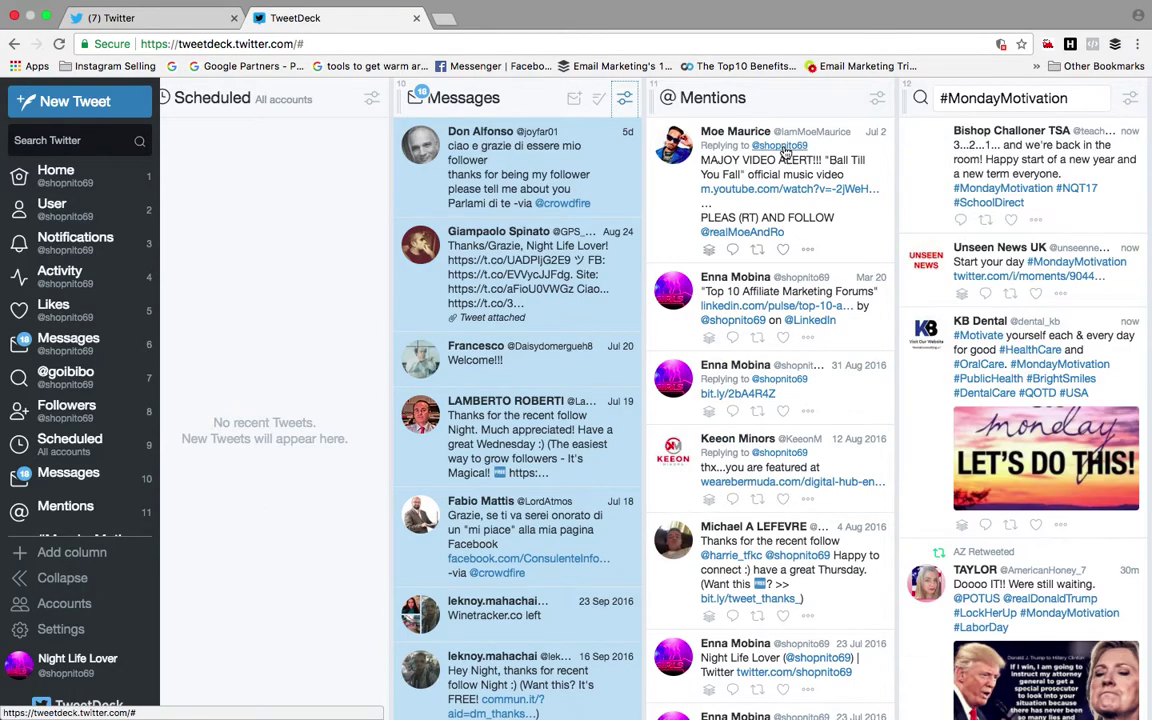
pyautogui.scroll(-4, 801, 480)
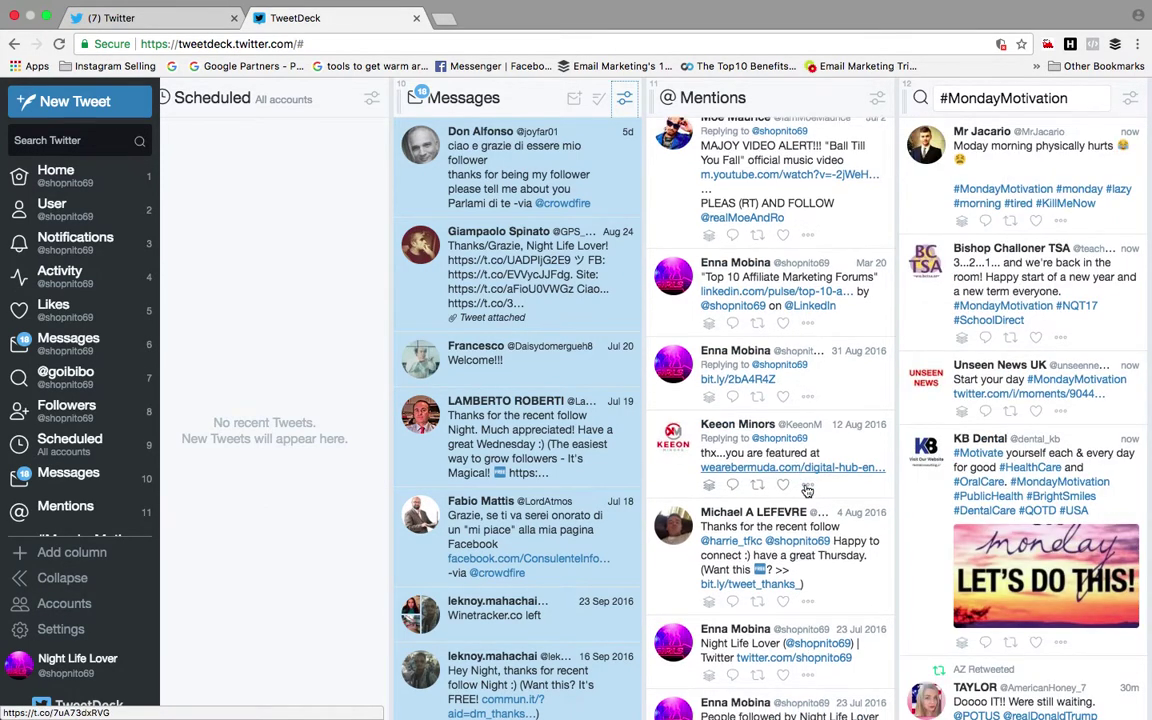
pyautogui.scroll(4, 805, 482)
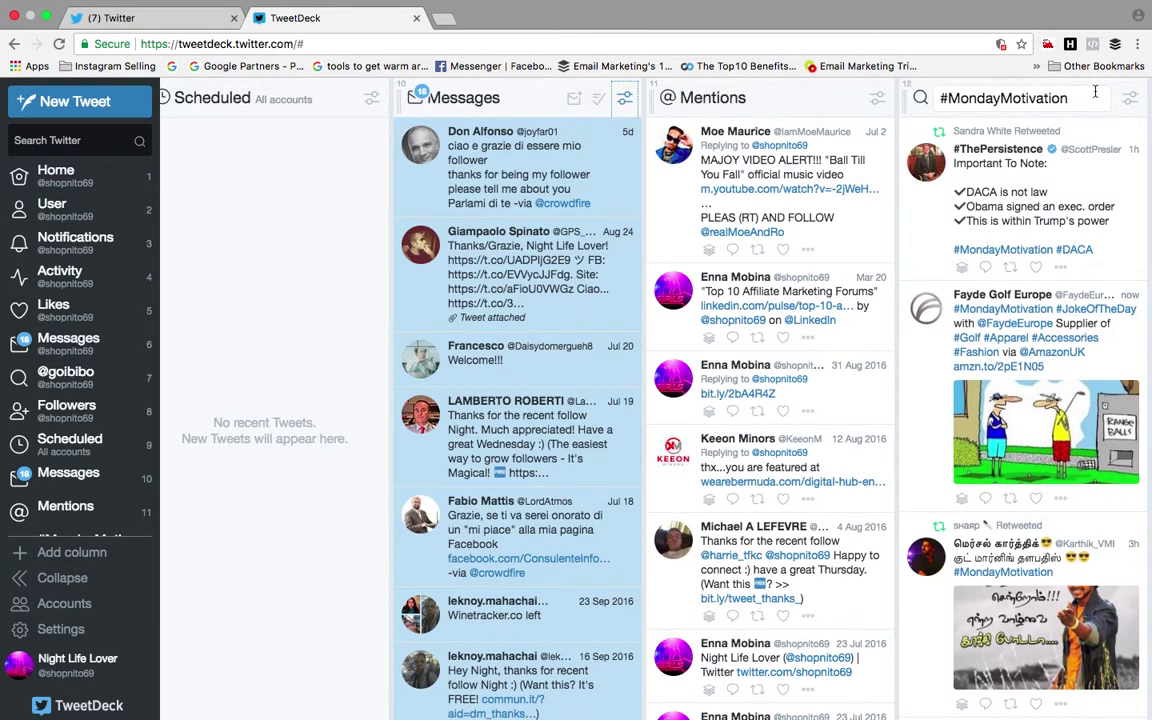
pyautogui.click(1095, 91)
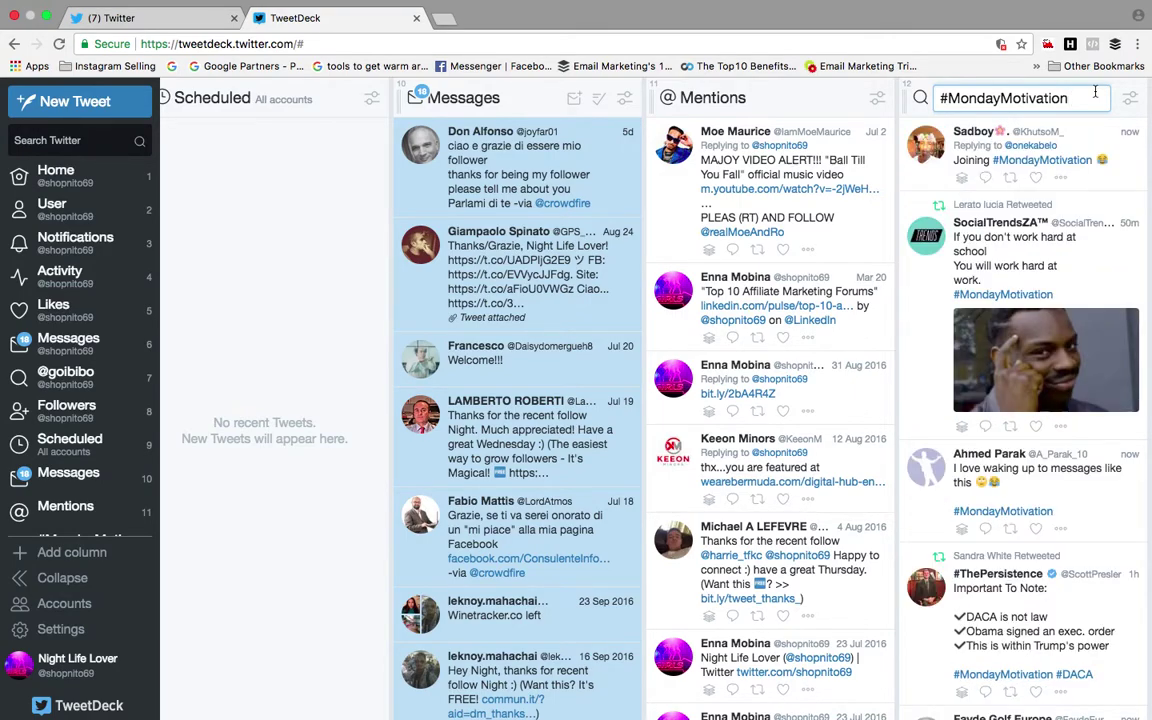
# Replace the #MondayMotivation search term with #rohitashok.
pyautogui.press('BackSpace')
pyautogui.press('BackSpace')
pyautogui.press('BackSpace')
pyautogui.press('BackSpace')
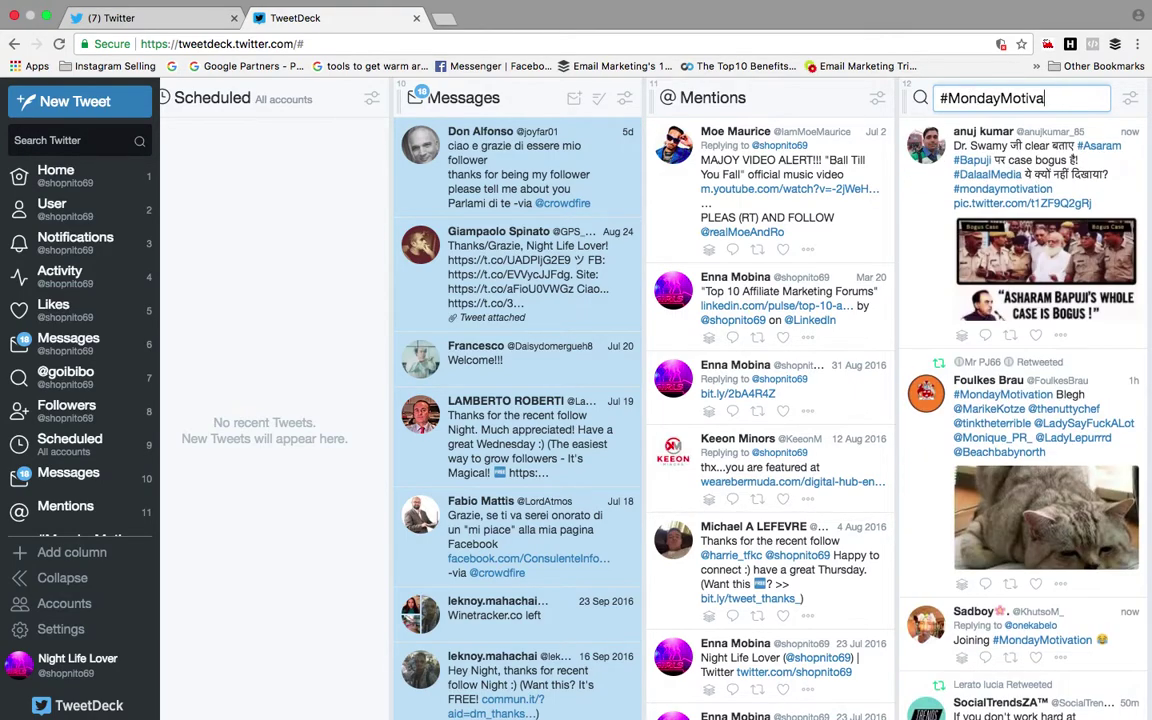
pyautogui.press('BackSpace')
pyautogui.press('BackSpace')
pyautogui.press('BackSpace')
pyautogui.press('BackSpace')
pyautogui.press('BackSpace')
pyautogui.press('BackSpace')
pyautogui.press('BackSpace')
pyautogui.press('BackSpace')
pyautogui.press('BackSpace')
pyautogui.press('BackSpace')
pyautogui.press('BackSpace')
pyautogui.press('BackSpace')
pyautogui.write('rohitas')
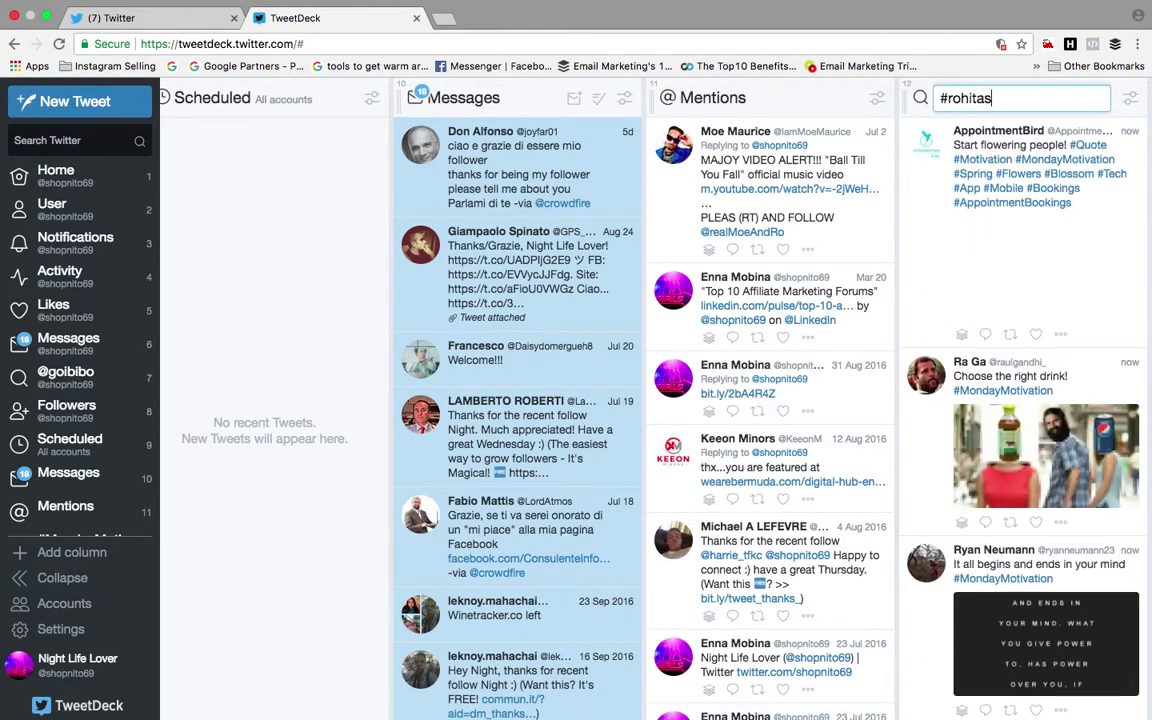
pyautogui.write('hok')
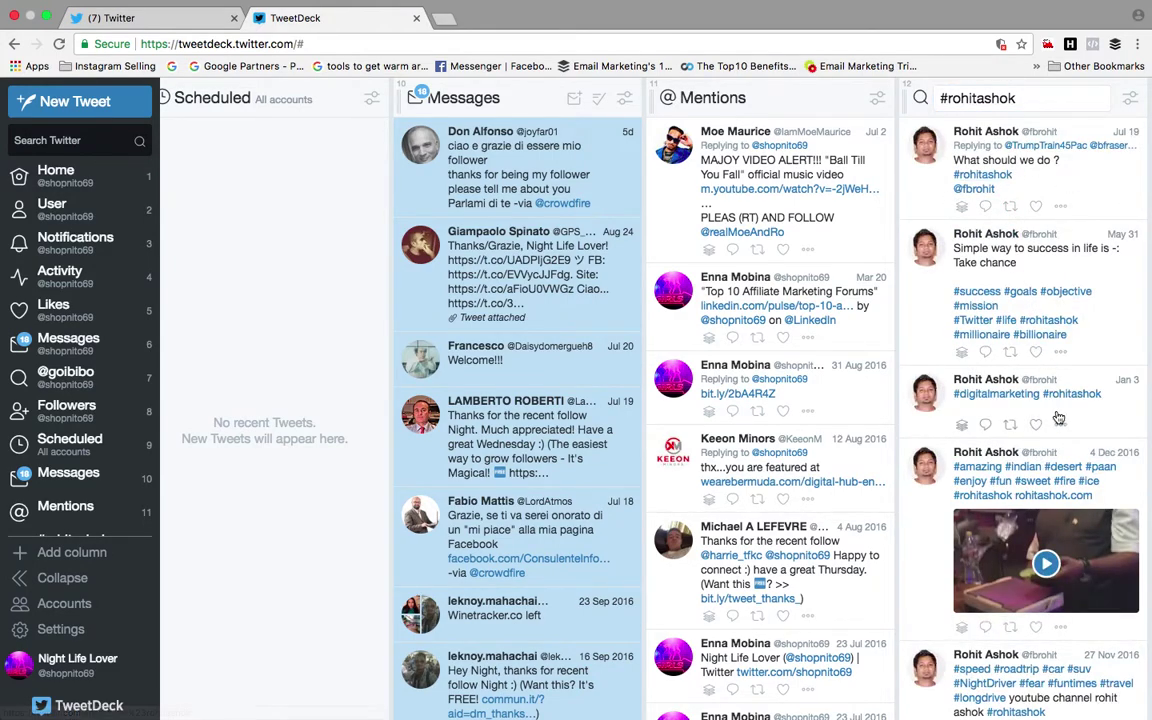
pyautogui.scroll(-5, 1054, 411)
pyautogui.scroll(5, 1058, 418)
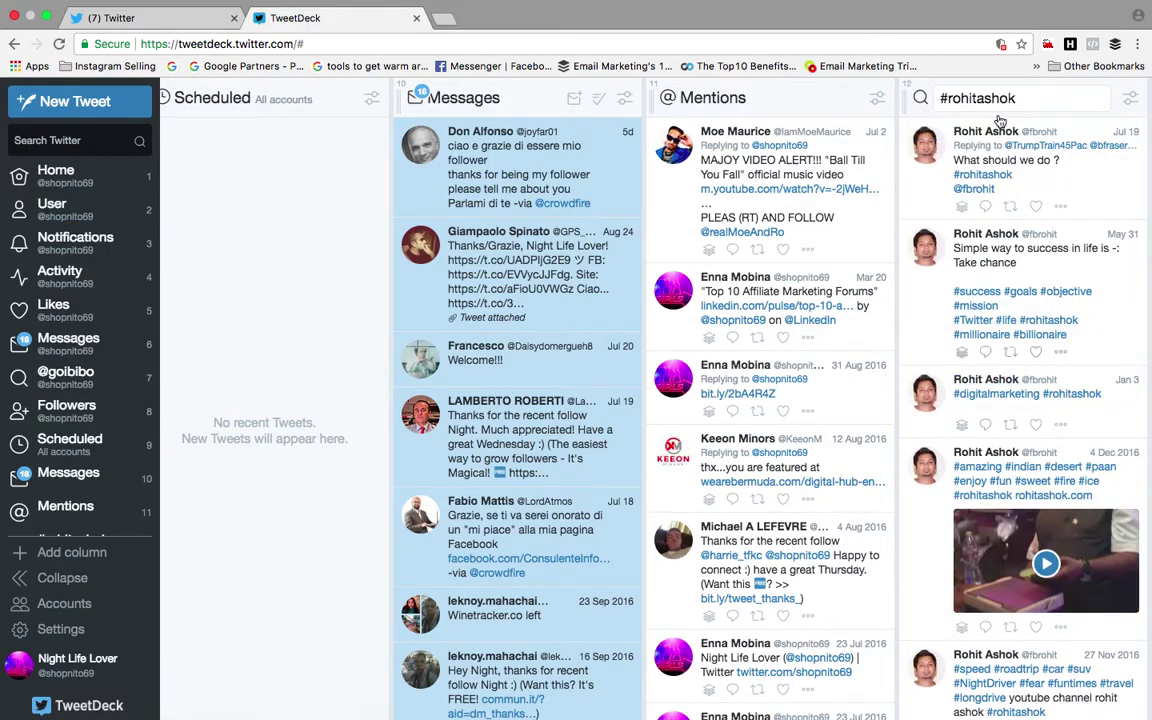
# Change the #rohitashok search to #money and browse the resulting tweets.
pyautogui.click(924, 88)
pyautogui.press('BackSpace')
pyautogui.press('BackSpace')
pyautogui.press('BackSpace')
pyautogui.press('BackSpace')
pyautogui.press('BackSpace')
pyautogui.press('BackSpace')
pyautogui.press('BackSpace')
pyautogui.press('BackSpace')
pyautogui.press('BackSpace')
pyautogui.press('BackSpace')
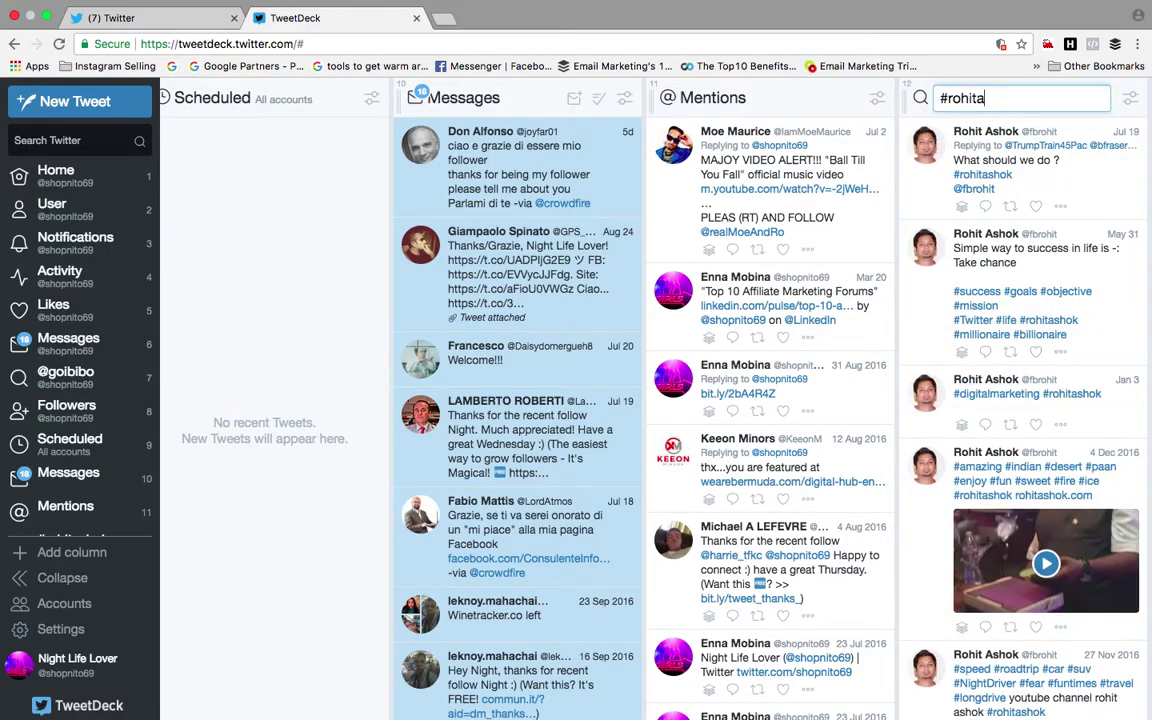
pyautogui.write('money')
pyautogui.press('Return')
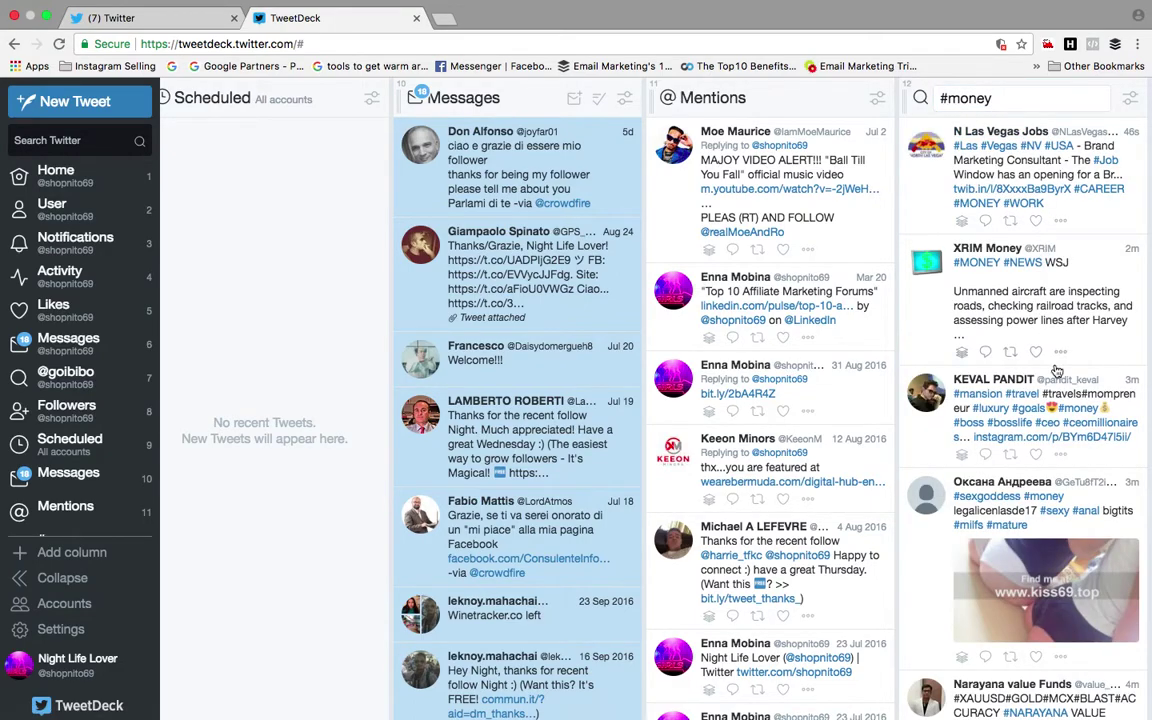
pyautogui.scroll(-10, 1068, 430)
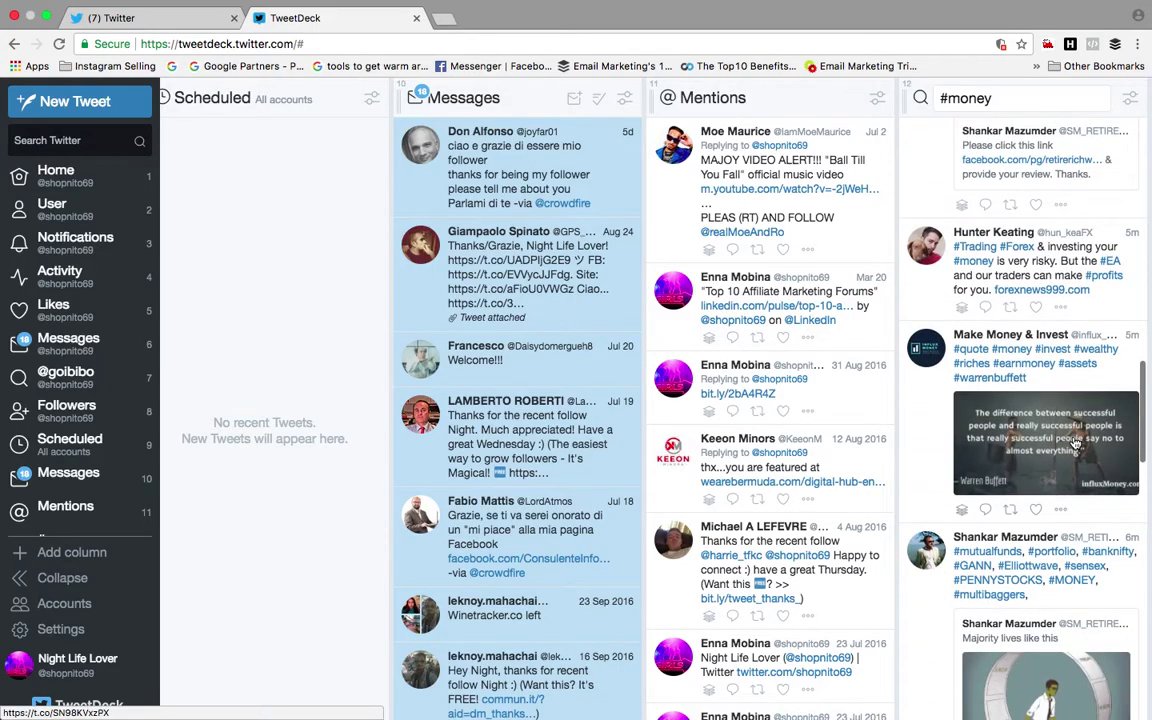
pyautogui.scroll(-10, 1075, 440)
pyautogui.scroll(15, 1070, 440)
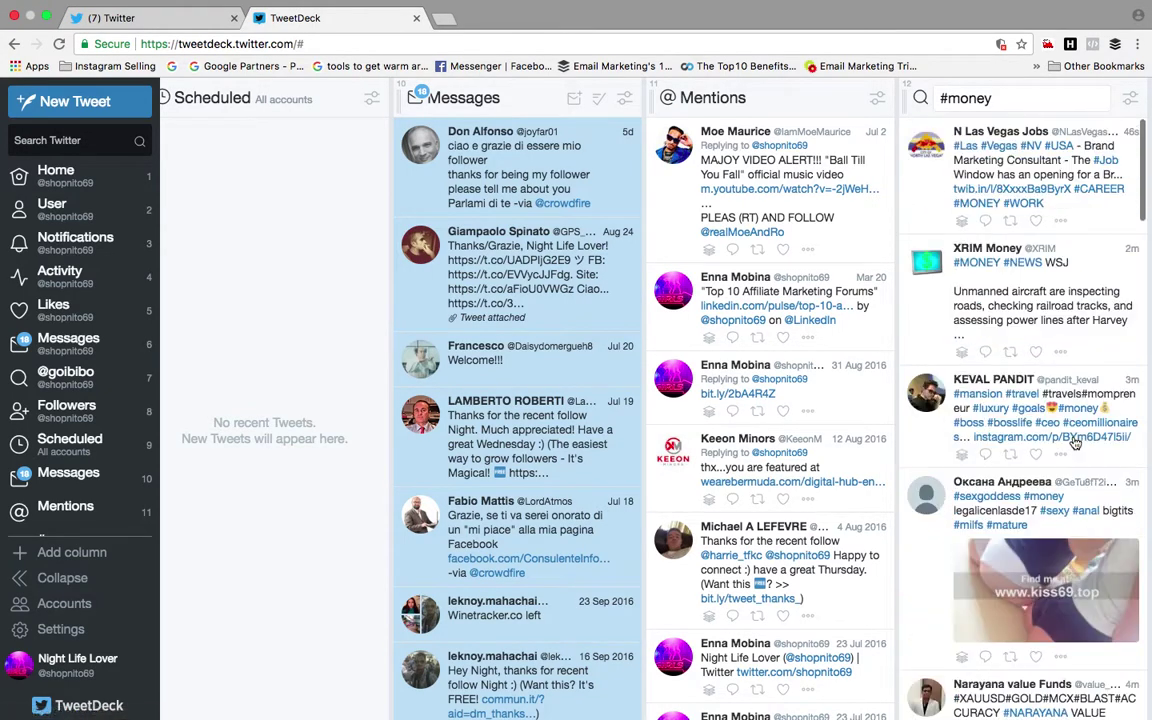
pyautogui.hscroll(-10, 290, 321)
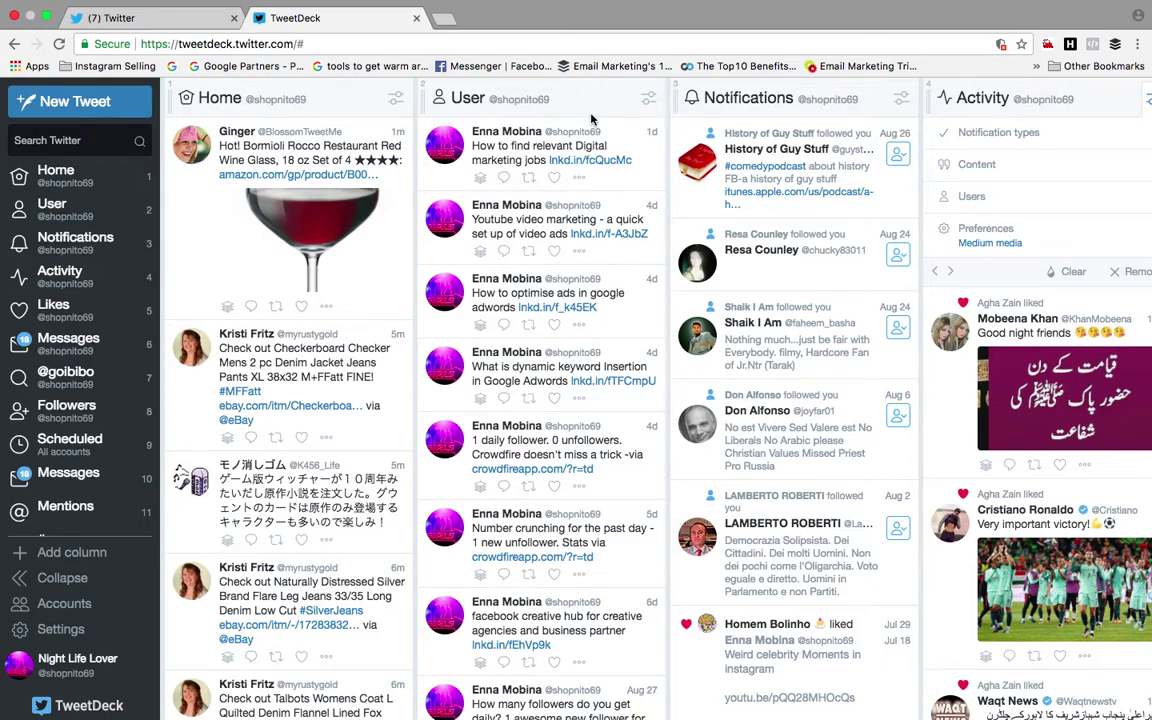
# Remove the Scheduled column from the deck.
pyautogui.click(649, 104)
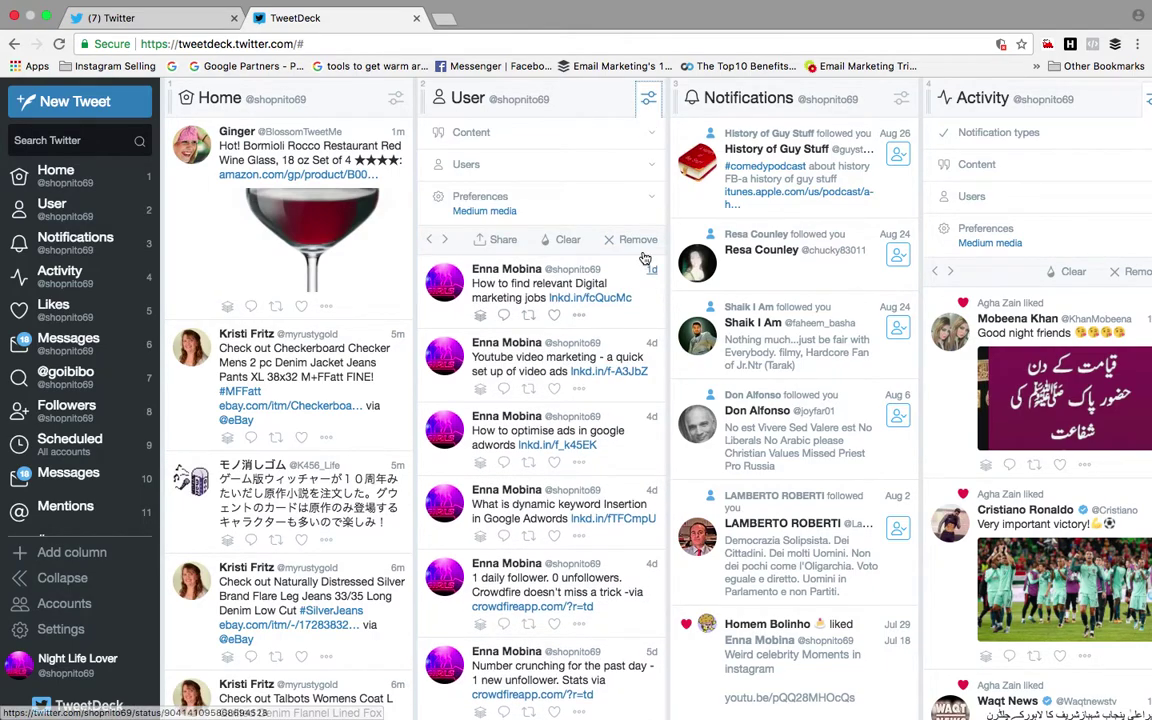
pyautogui.click(648, 101)
pyautogui.hscroll(10, 968, 135)
pyautogui.hscroll(5, 973, 135)
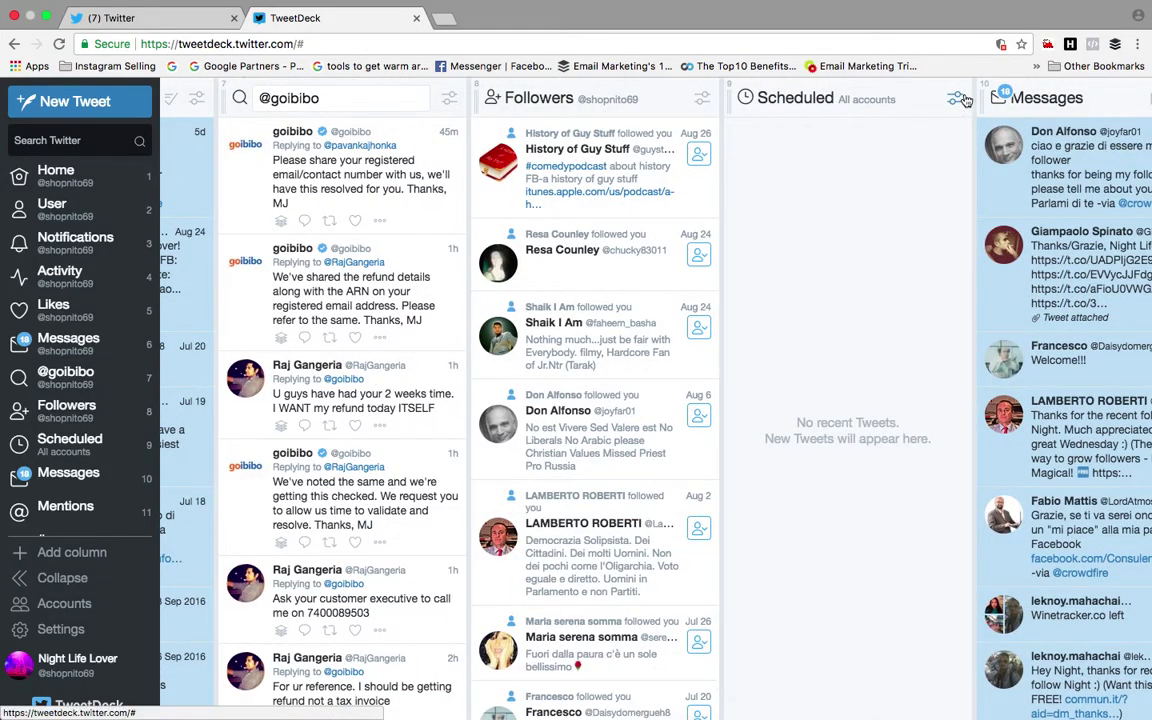
pyautogui.click(955, 97)
pyautogui.click(944, 229)
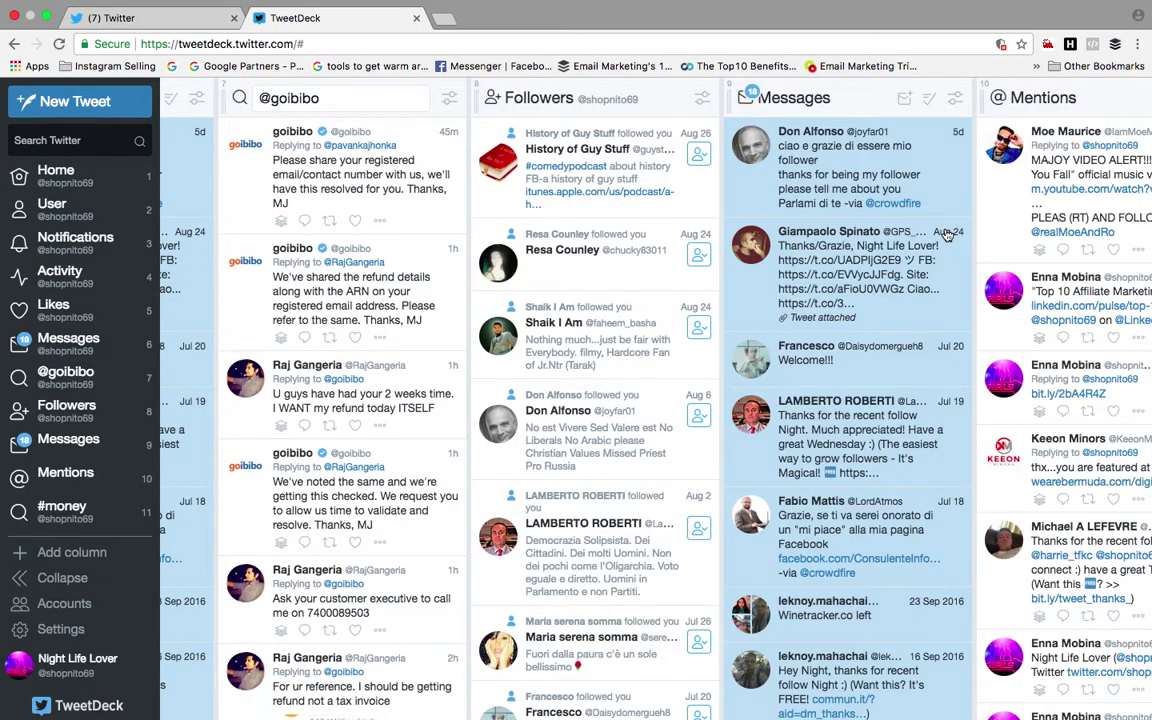
# Move Notifications to the first column slot and Activity to the second.
pyautogui.hscroll(-15, 530, 265)
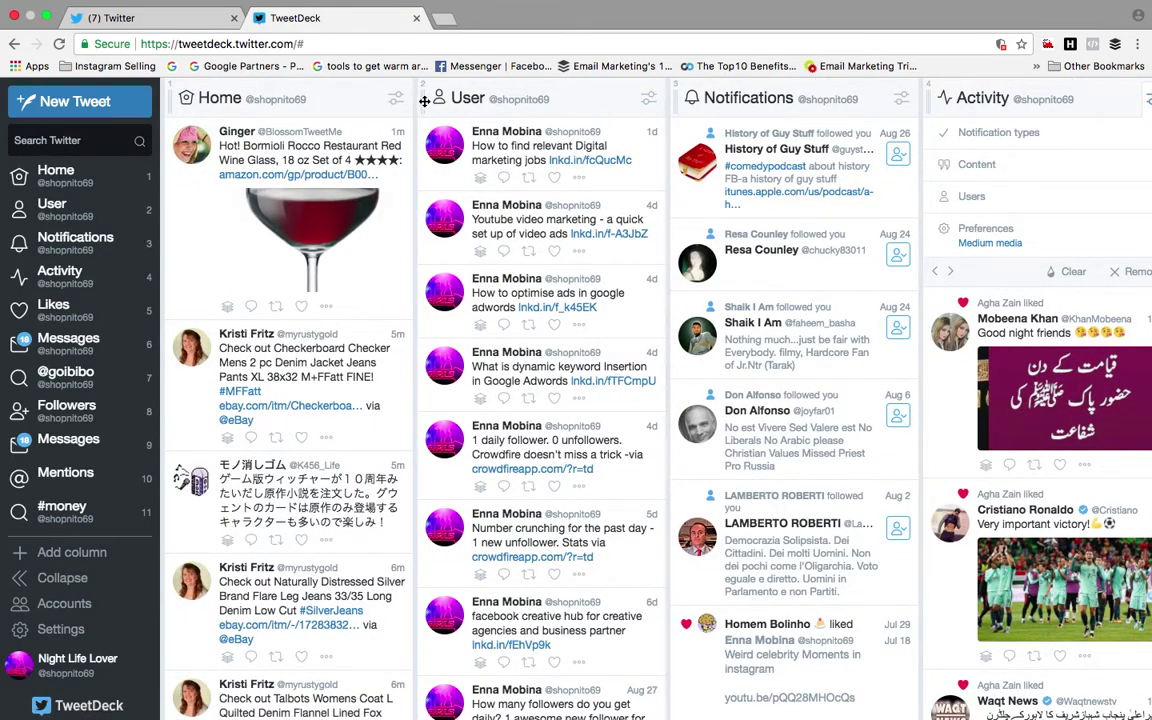
pyautogui.moveTo(703, 97); pyautogui.dragTo(185, 102)
pyautogui.moveTo(926, 98); pyautogui.dragTo(430, 110)
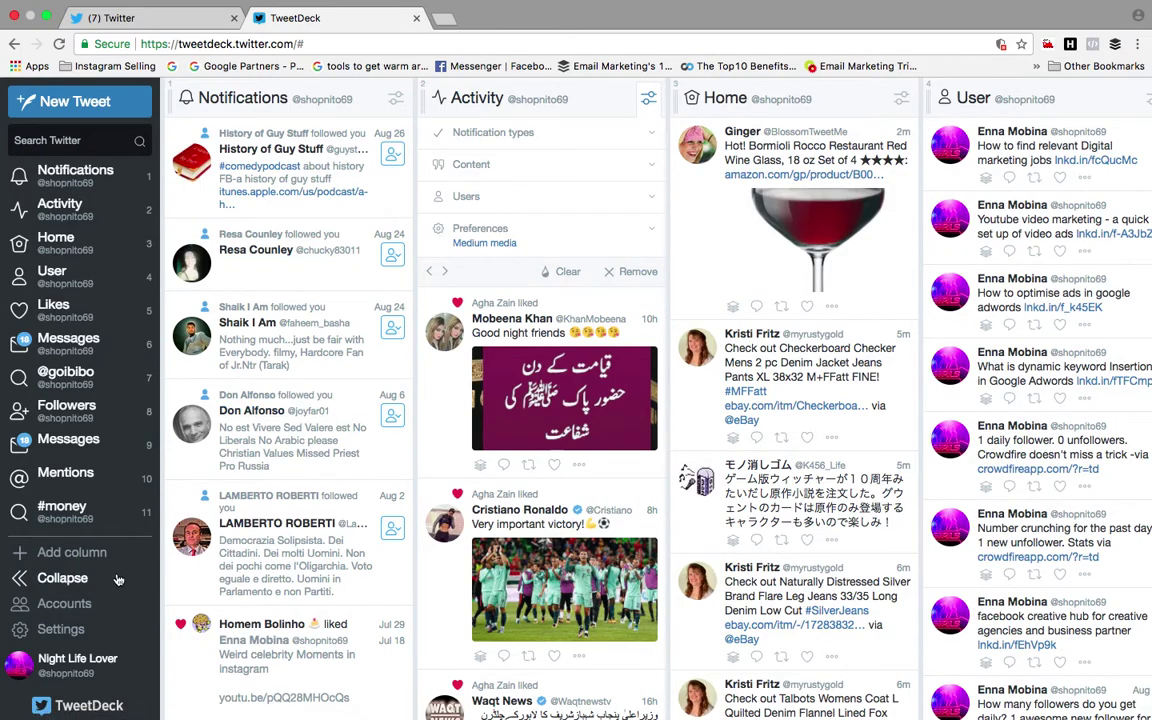
# In the Accounts panel, start adding another account from a handle suggestion, then close its authorization tab.
pyautogui.click(65, 604)
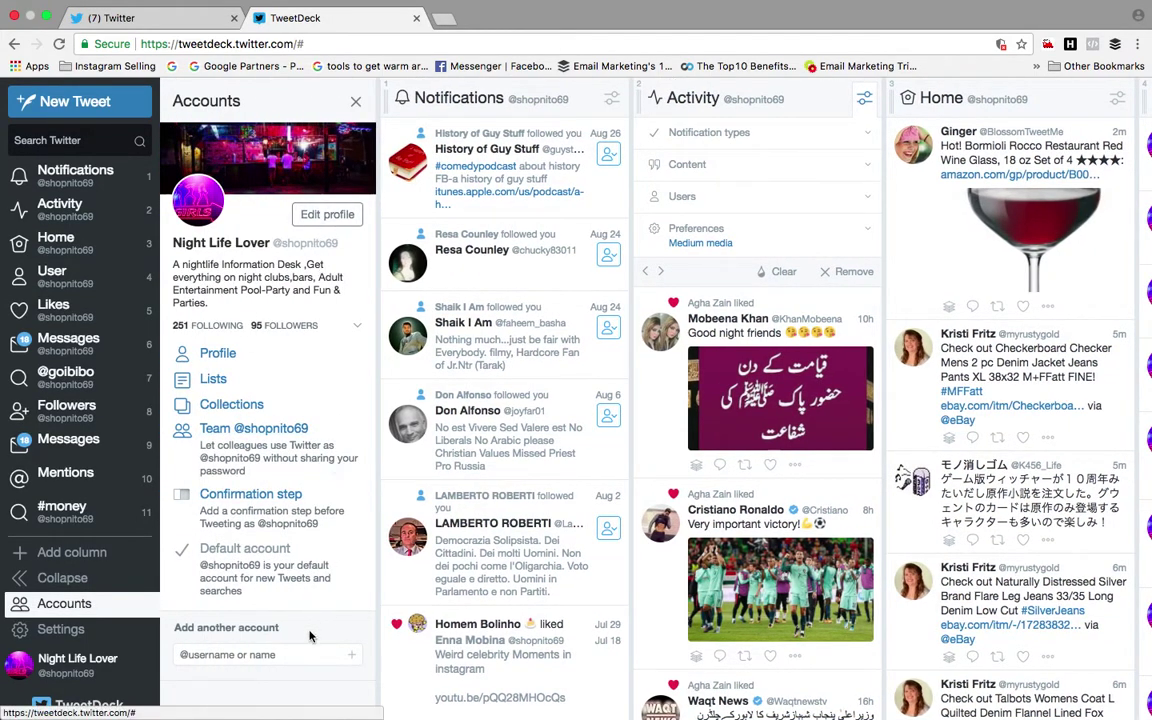
pyautogui.click(292, 655)
pyautogui.write('@fbr')
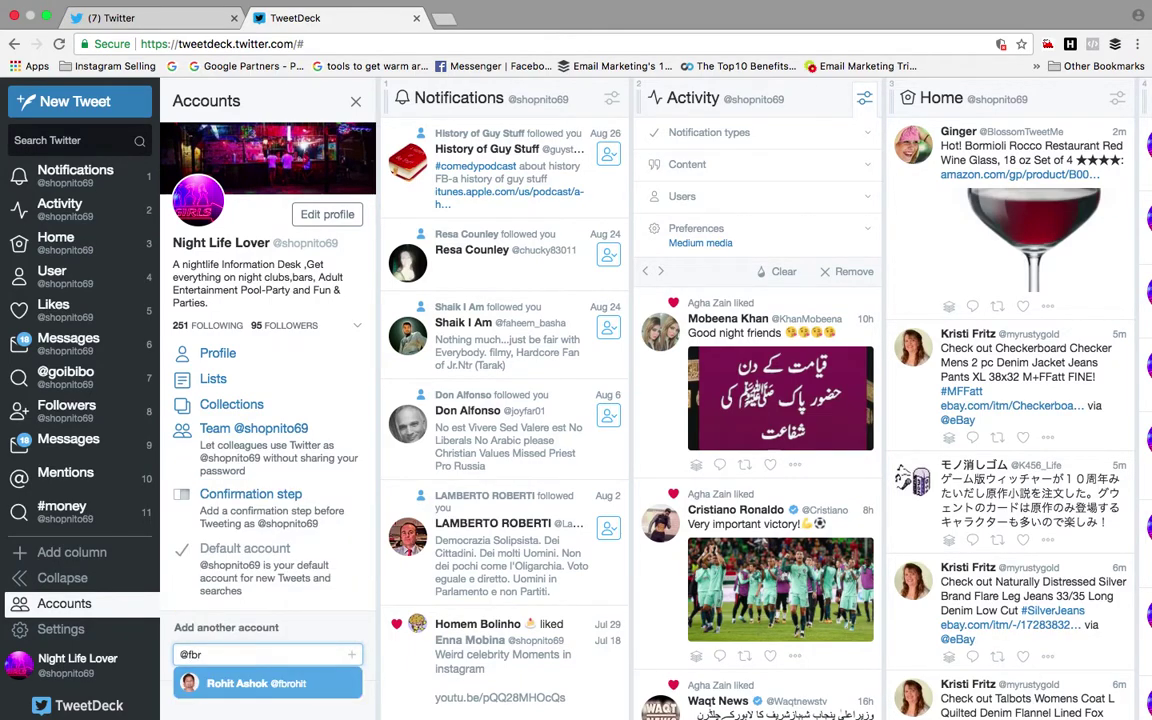
pyautogui.click(305, 683)
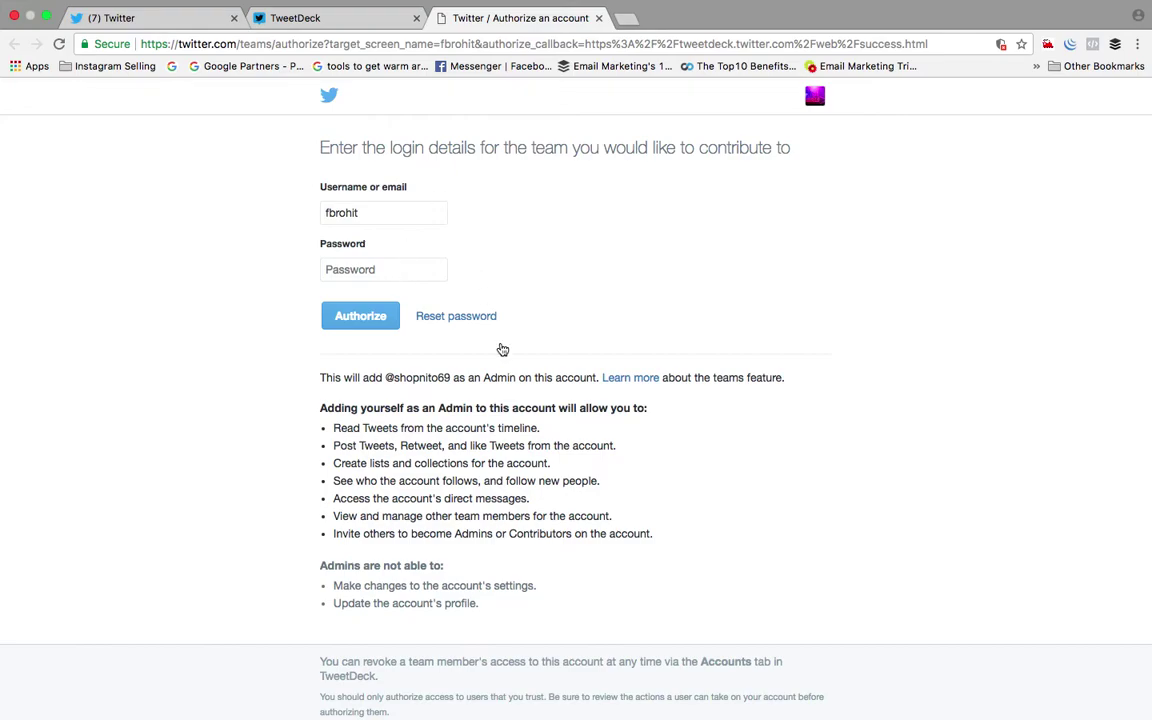
pyautogui.click(598, 18)
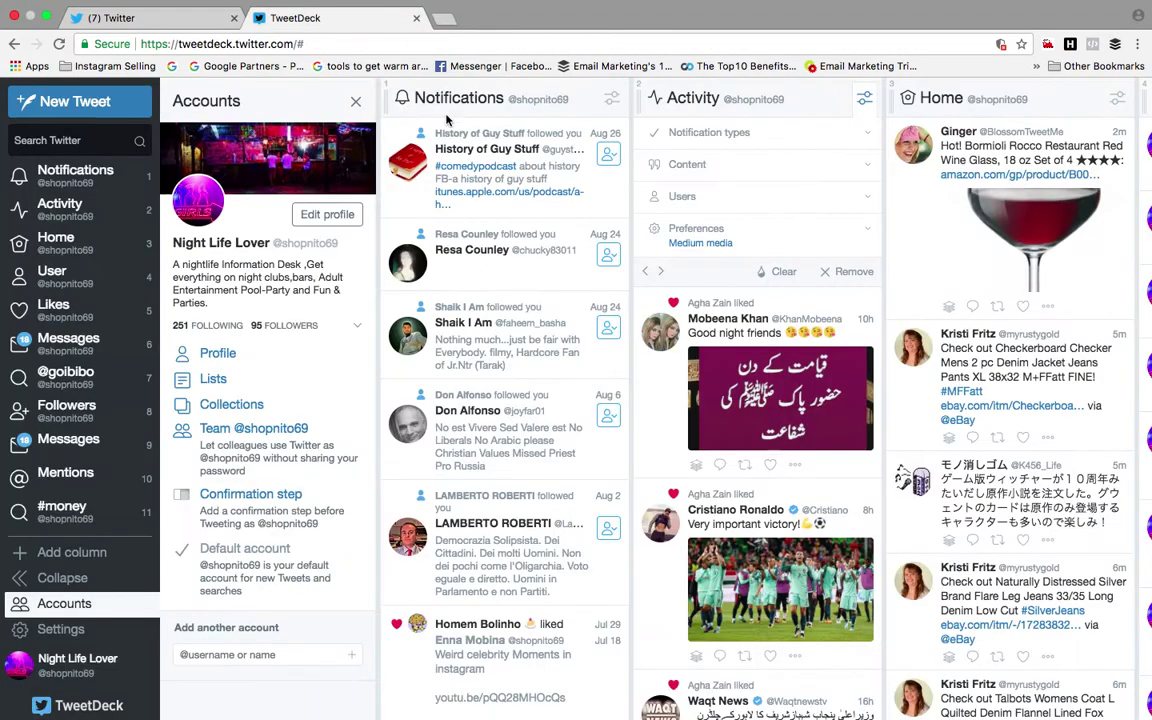
# Check Settings, the Add column chooser and New Tweet, then switch to the '(7) Twitter' tab.
pyautogui.click(98, 630)
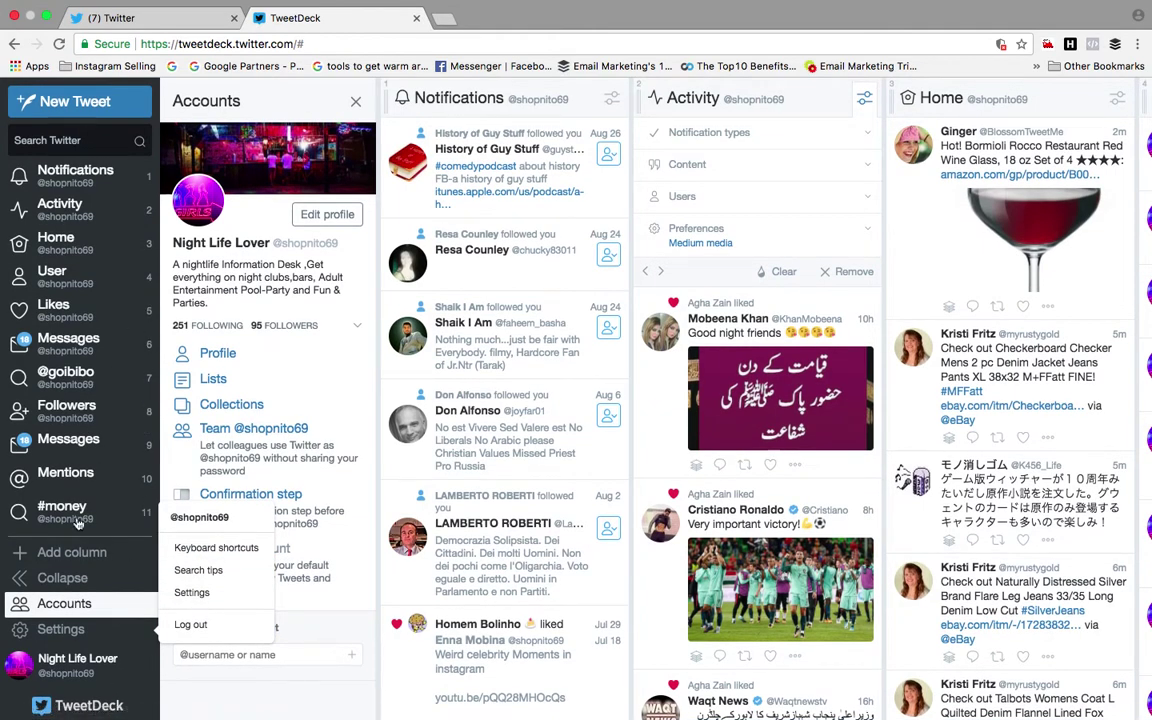
pyautogui.click(119, 565)
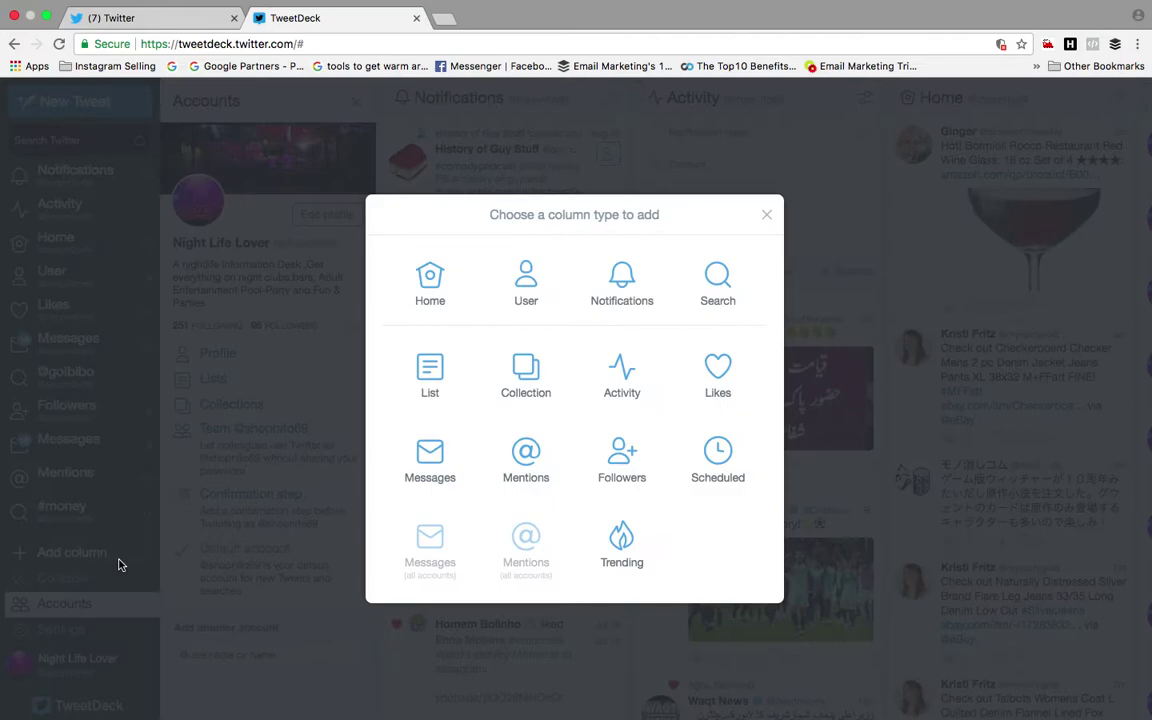
pyautogui.click(774, 226)
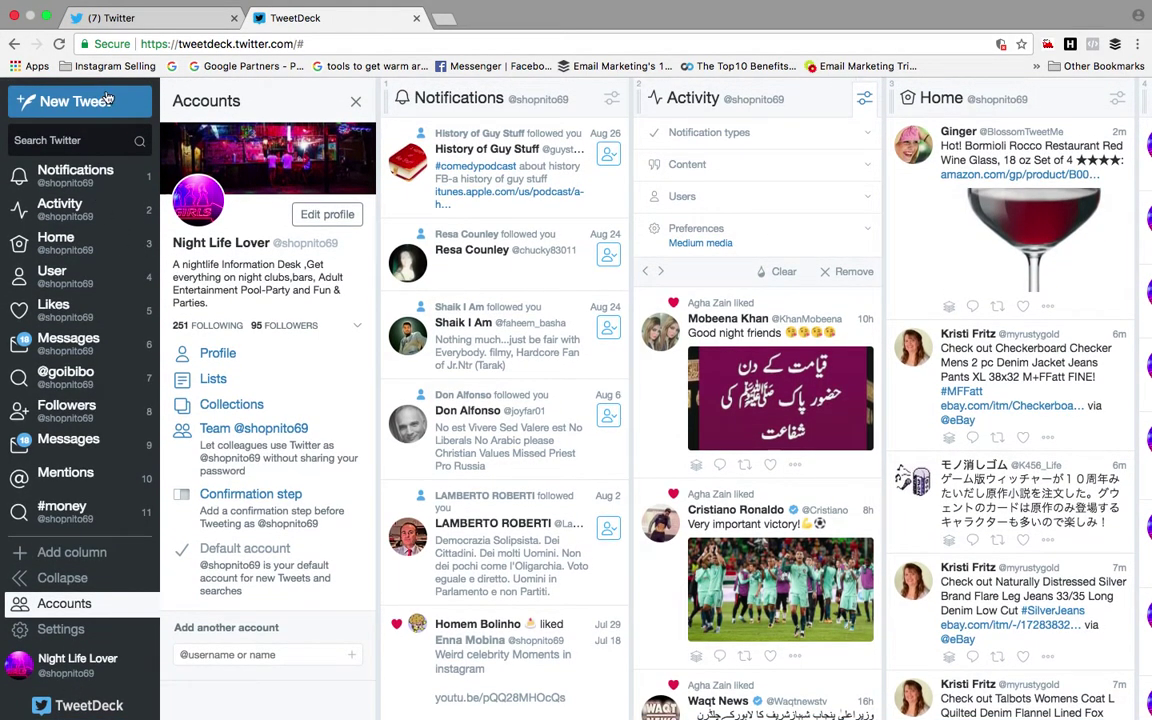
pyautogui.click(85, 102)
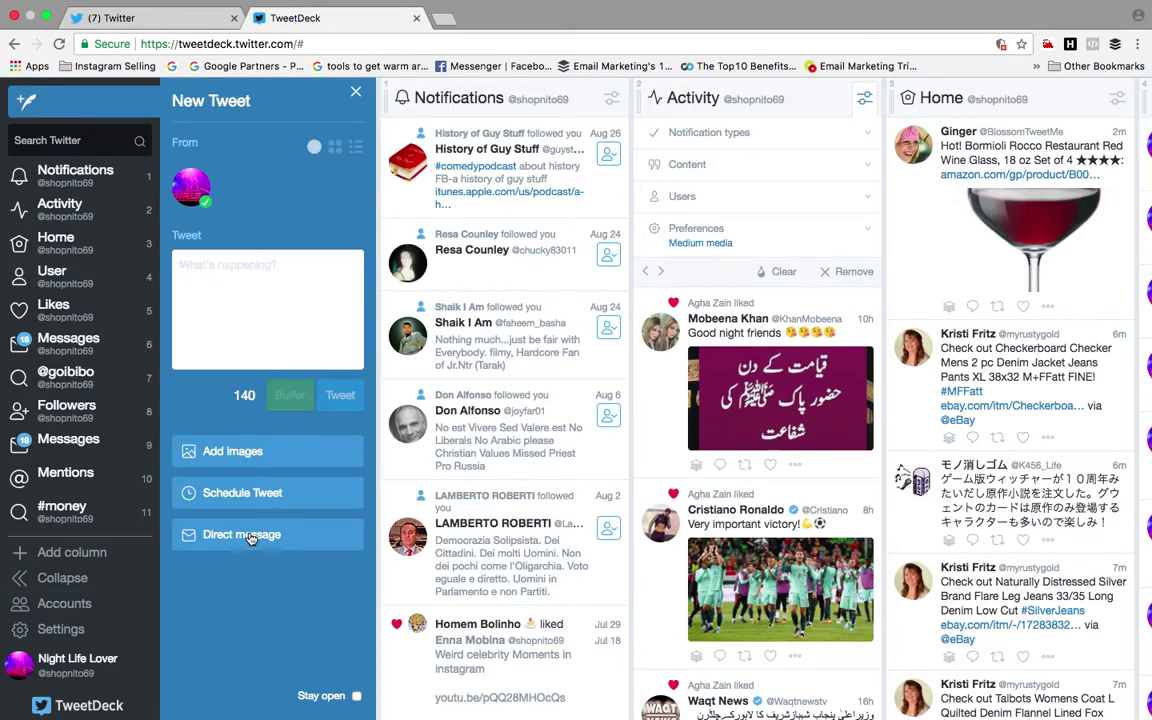
pyautogui.click(355, 92)
pyautogui.click(175, 18)
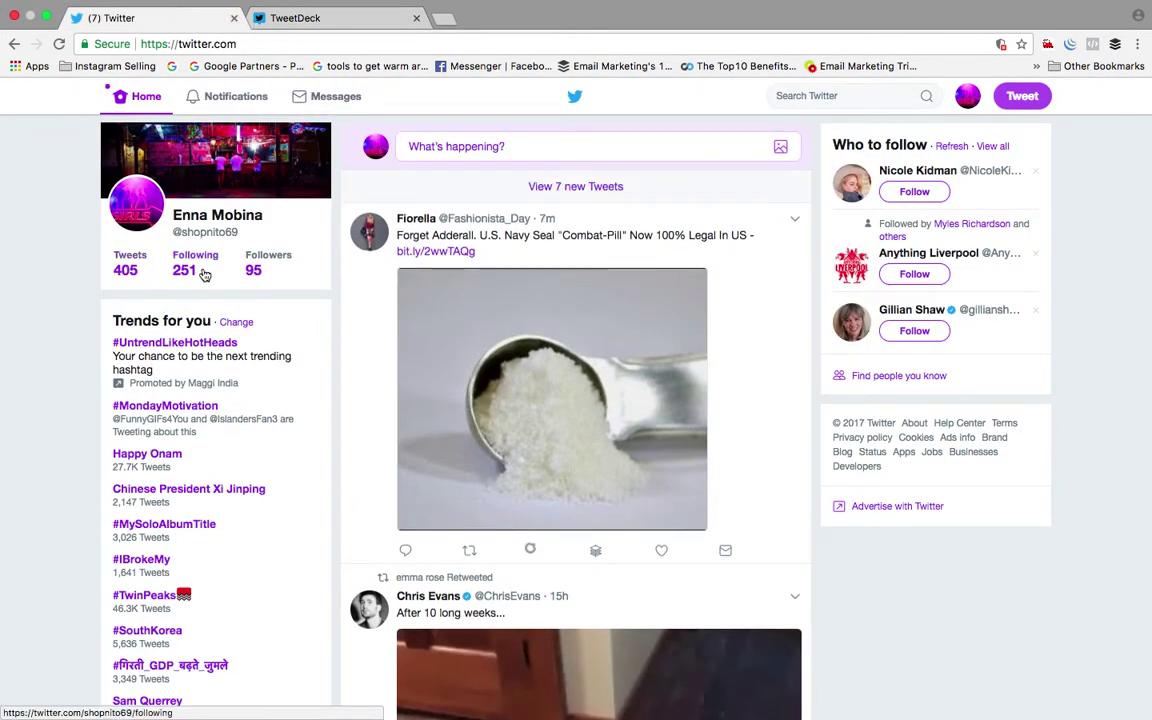
# View the Twitter profile page and account menu, then return to the TweetDeck tab.
pyautogui.scroll(2, 390, 165)
pyautogui.scroll(-1, 669, 134)
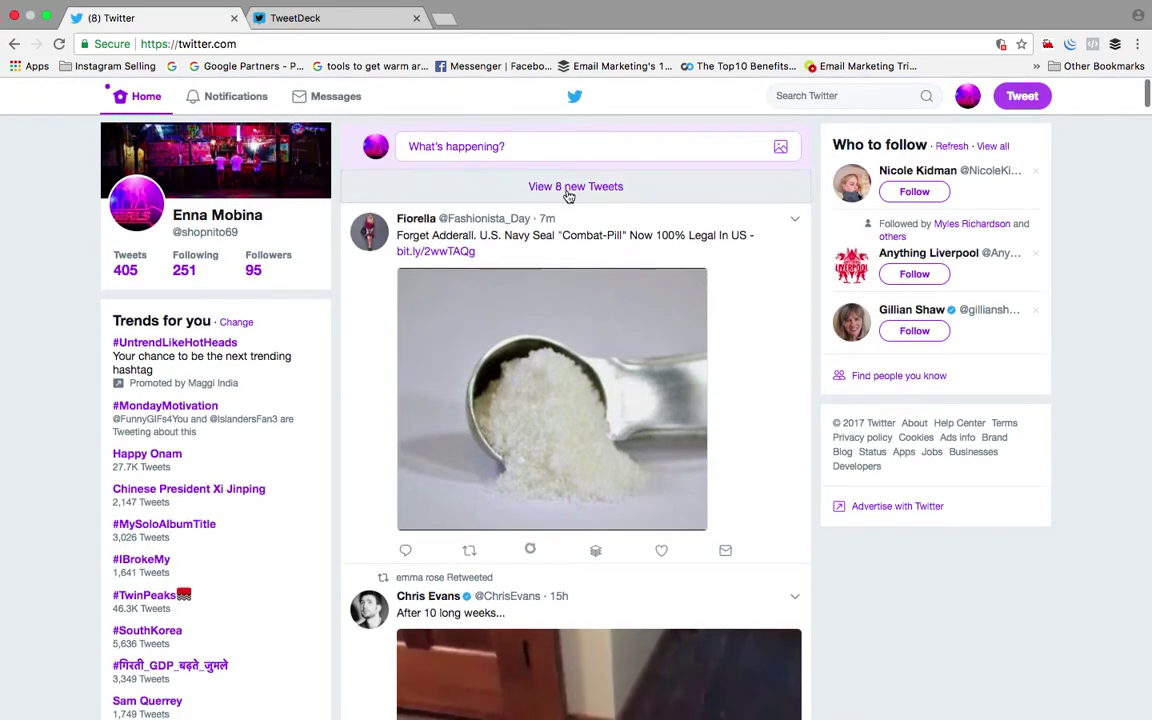
pyautogui.click(135, 208)
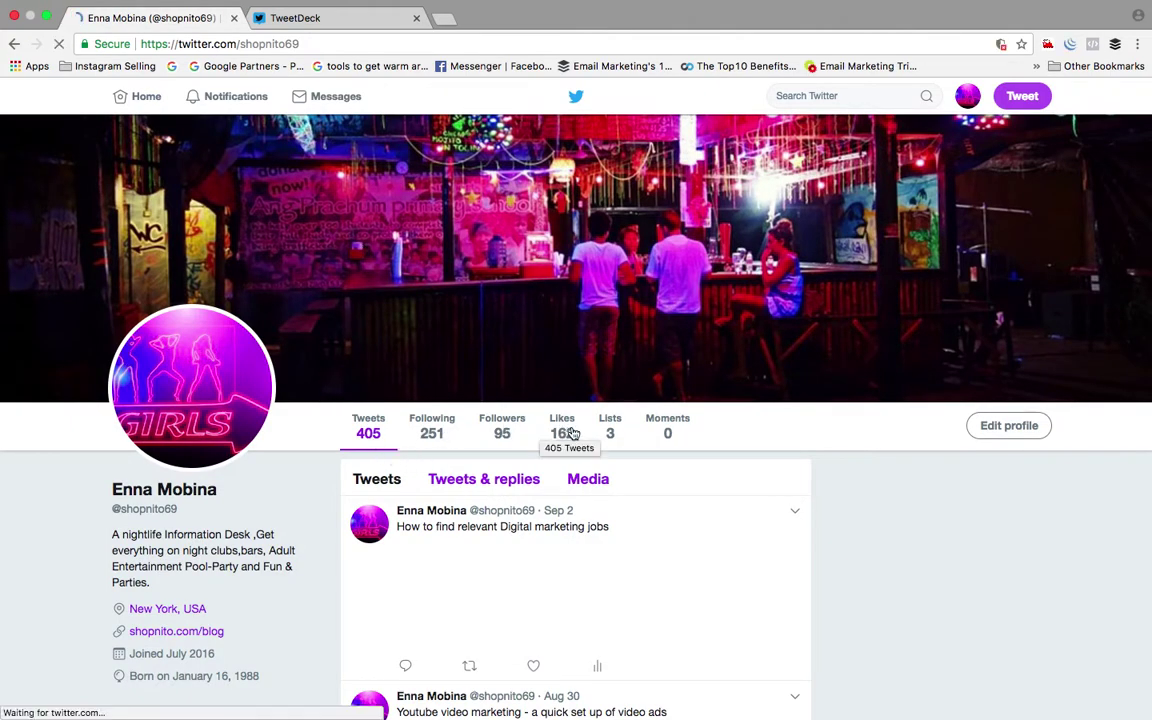
pyautogui.scroll(-3, 712, 425)
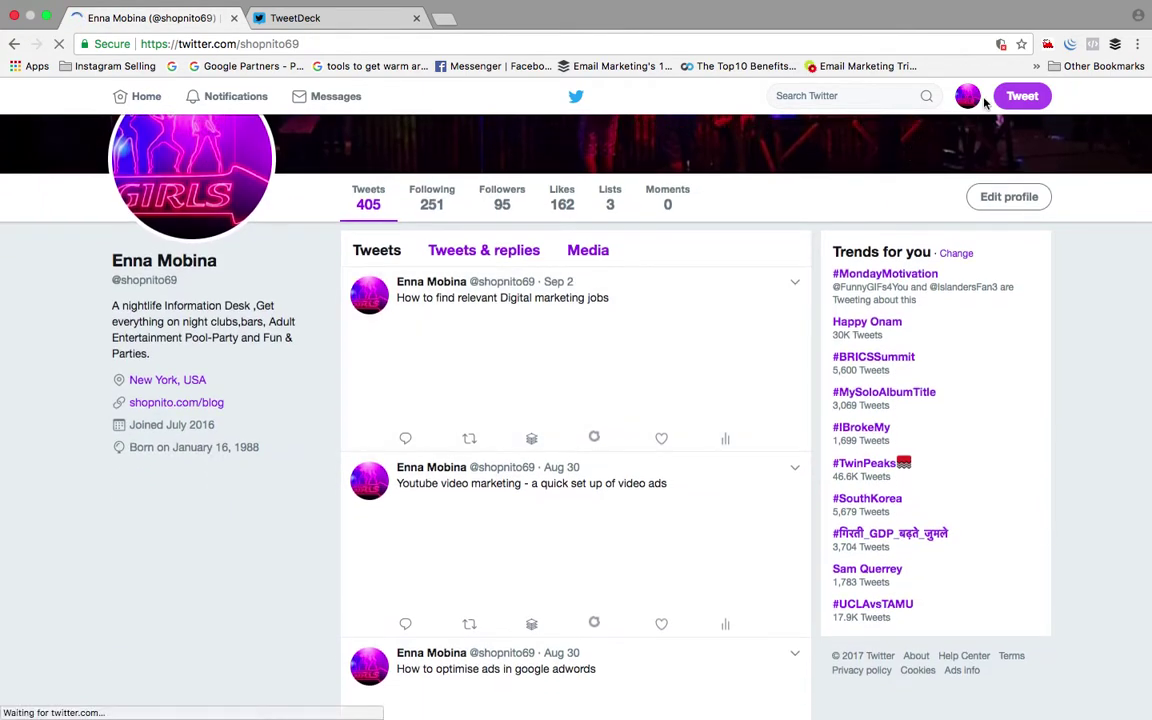
pyautogui.click(965, 96)
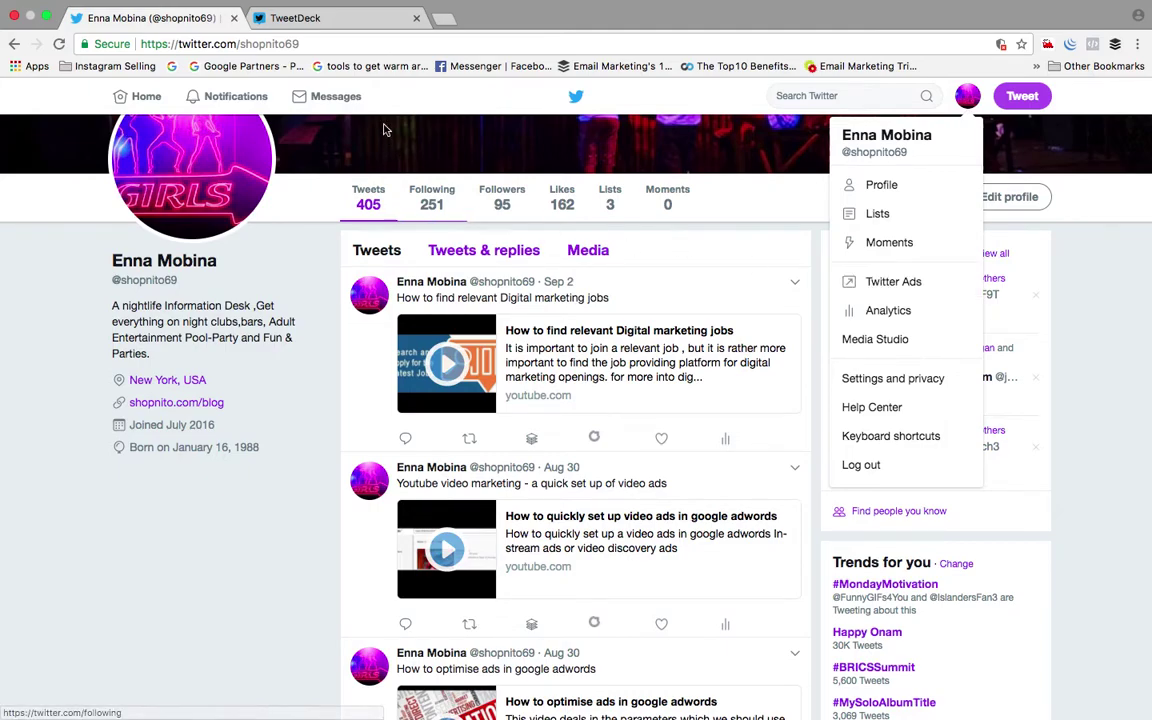
pyautogui.click(305, 20)
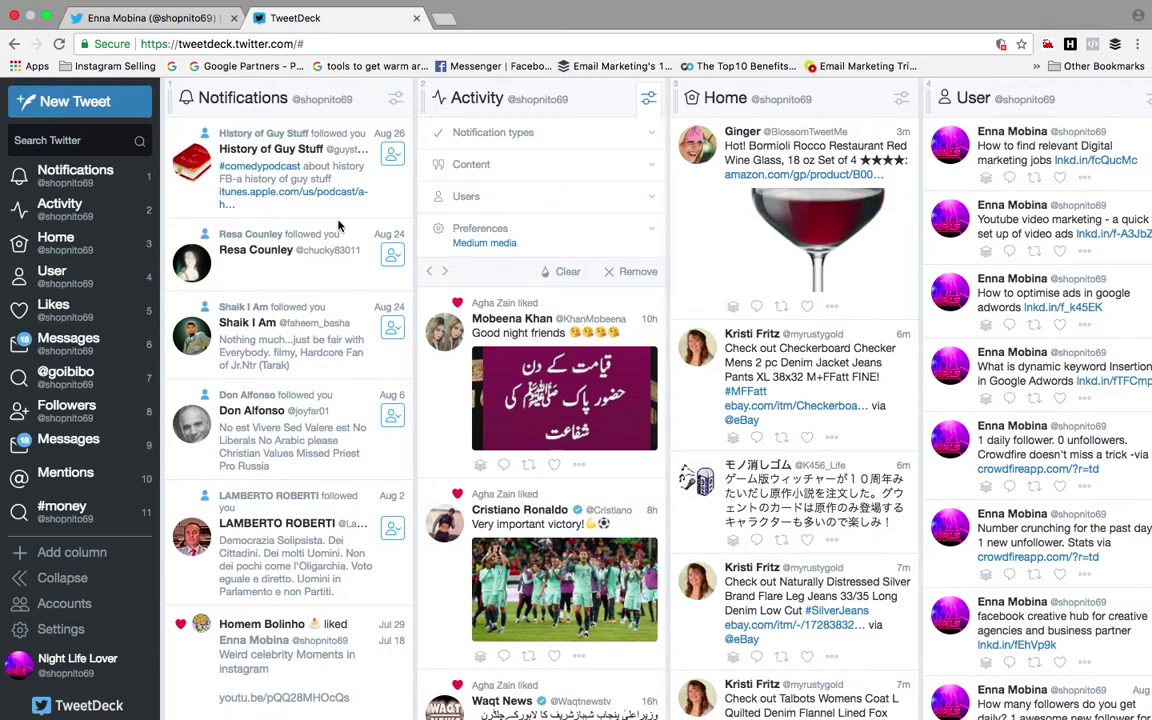
# Collapse the Activity column's options panel.
pyautogui.click(649, 98)
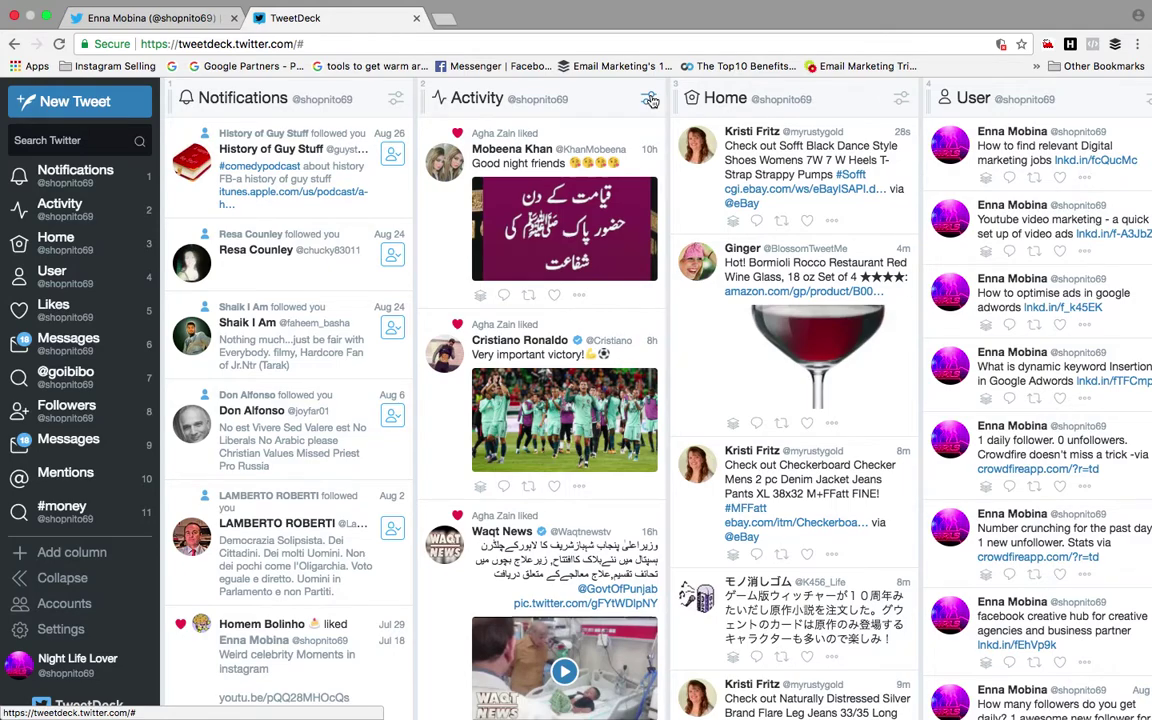
pyautogui.moveTo(855, 5)
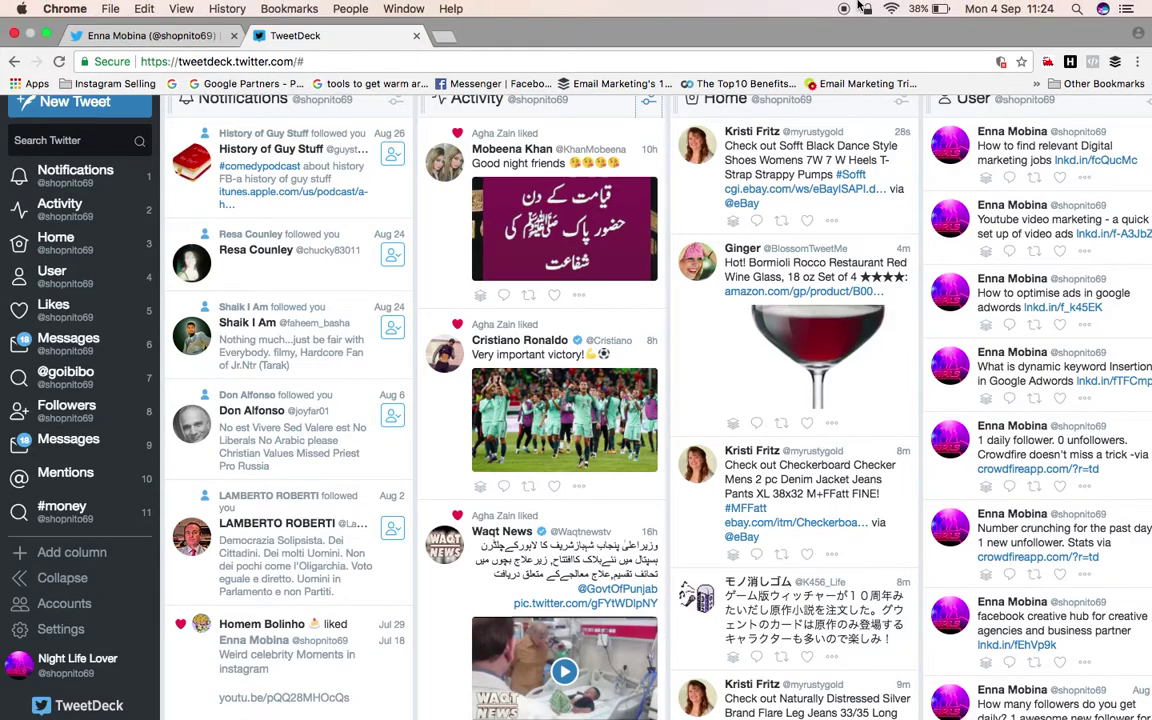